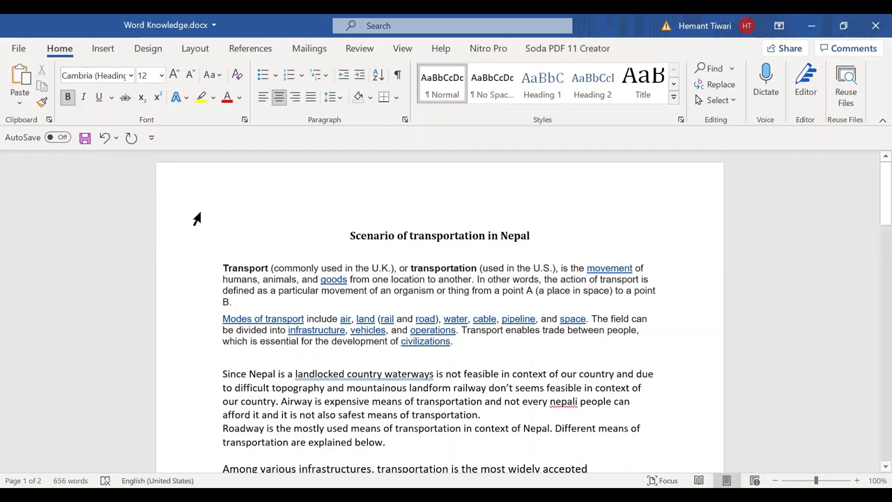
# Step: Check which fonts the title and the body paragraphs currently use
pyautogui.click(265, 268)
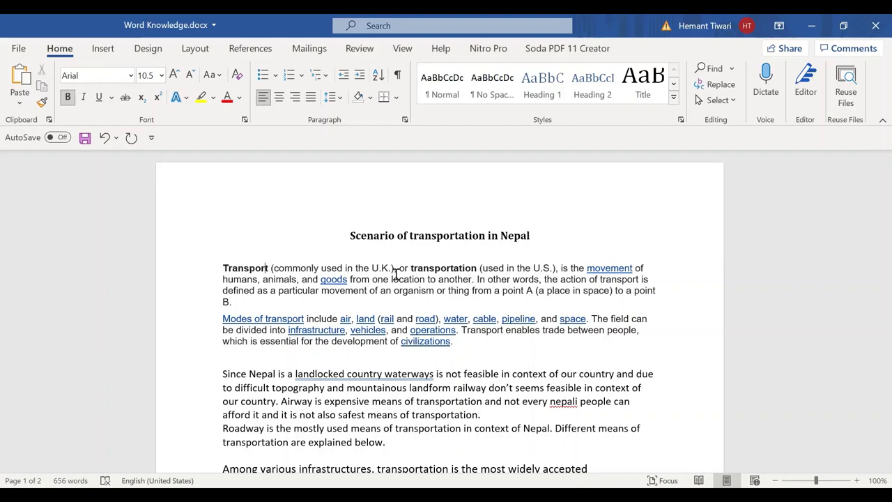
pyautogui.press('Up')
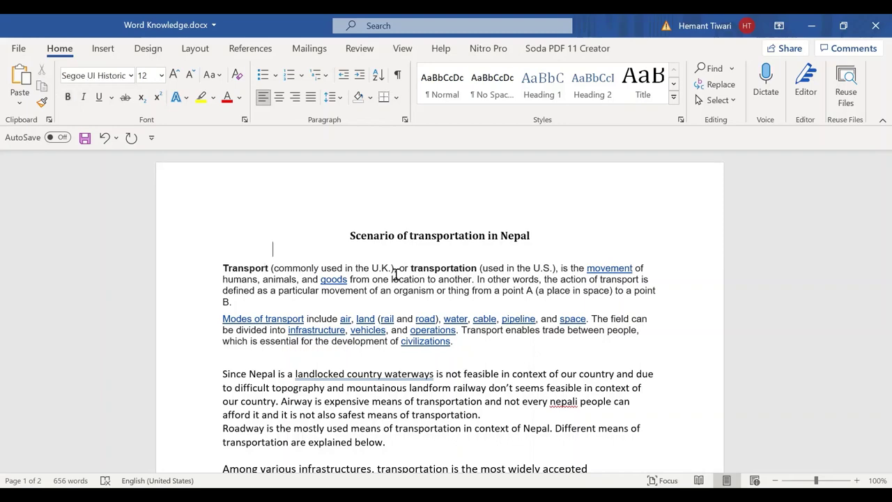
pyautogui.press('Up')
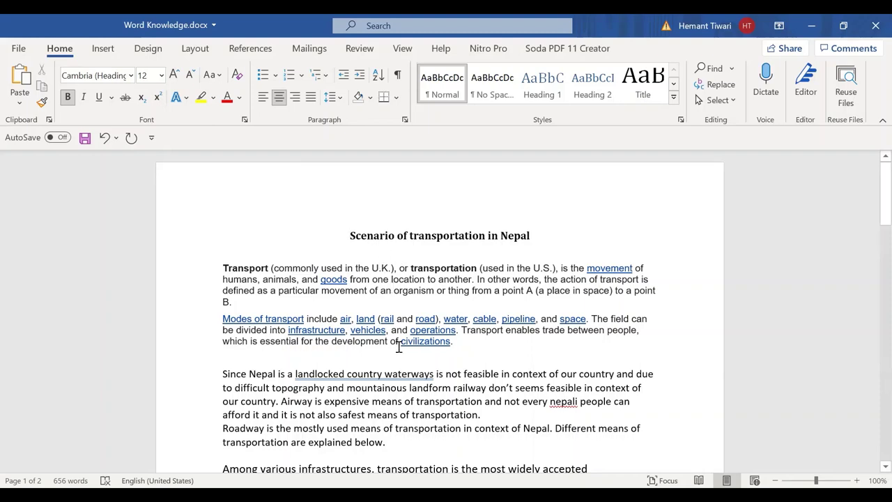
pyautogui.click(385, 279)
pyautogui.click(338, 387)
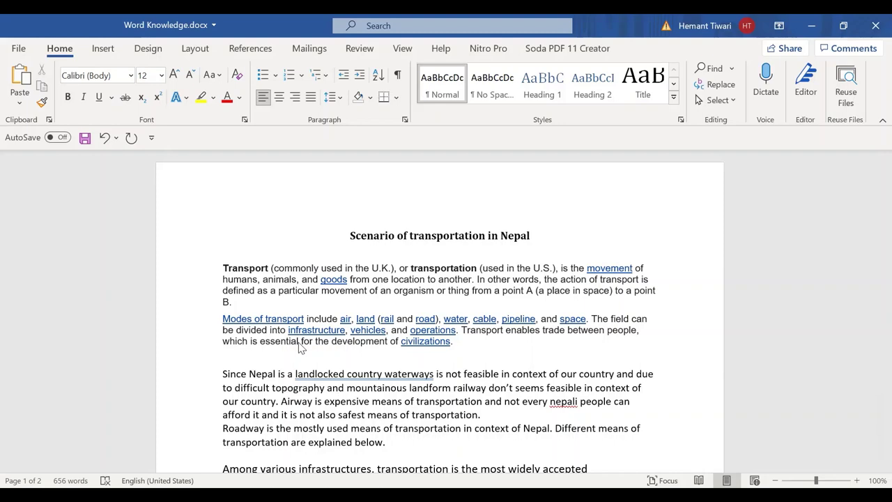
# Step: Change the font of the entire document to Cambria
pyautogui.hotkey('ctrl', 'a')
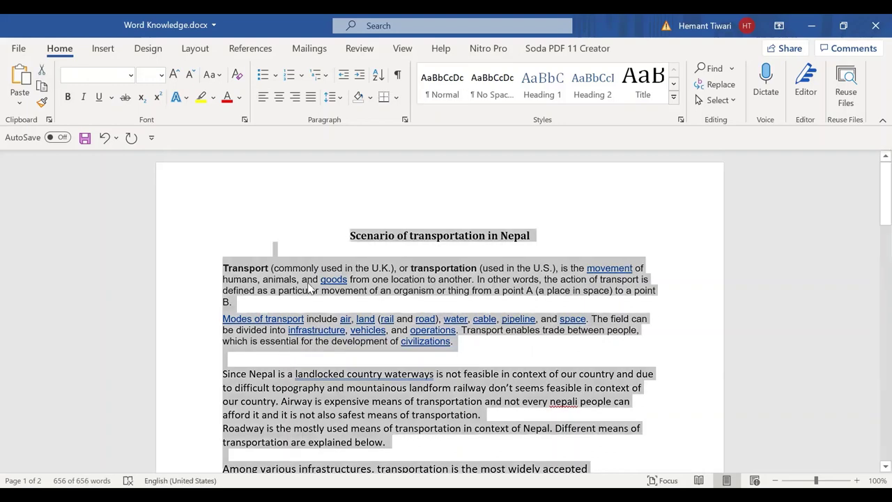
pyautogui.click(96, 75)
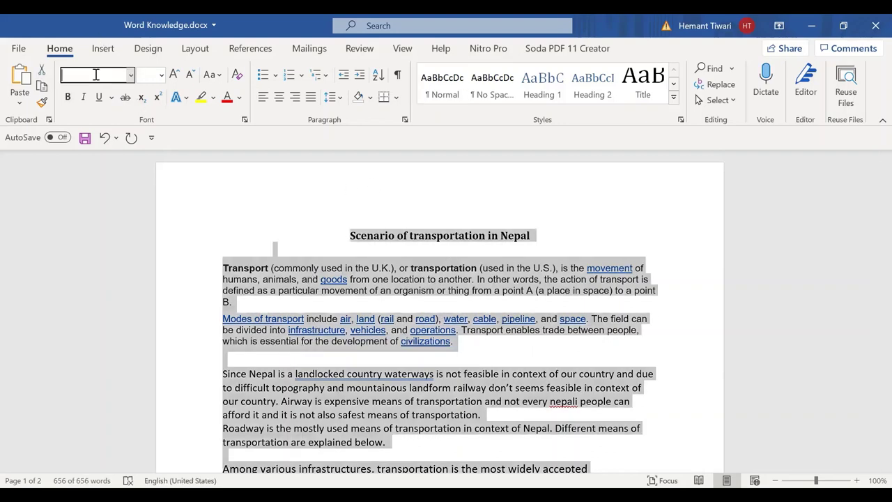
pyautogui.write('Cambria')
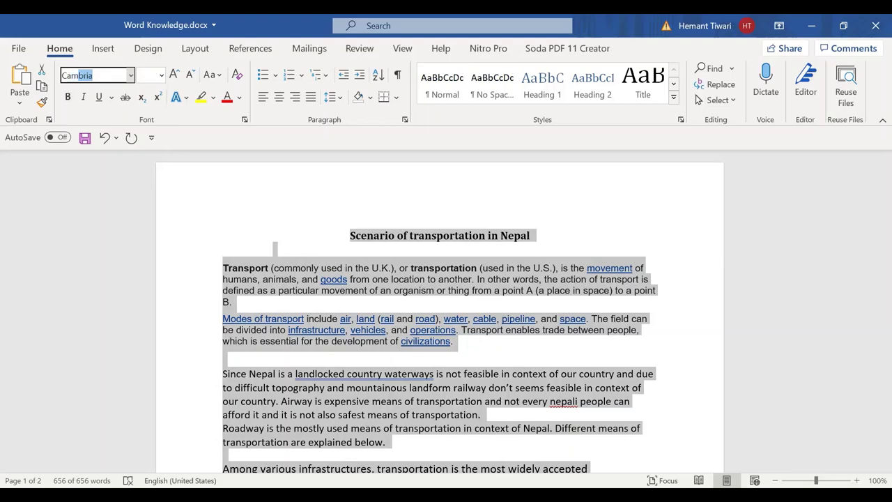
pyautogui.press('Return')
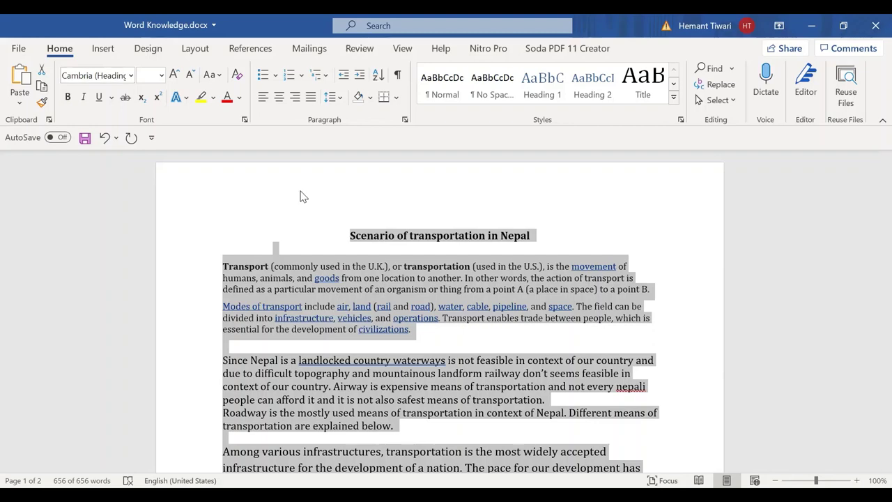
pyautogui.click(395, 267)
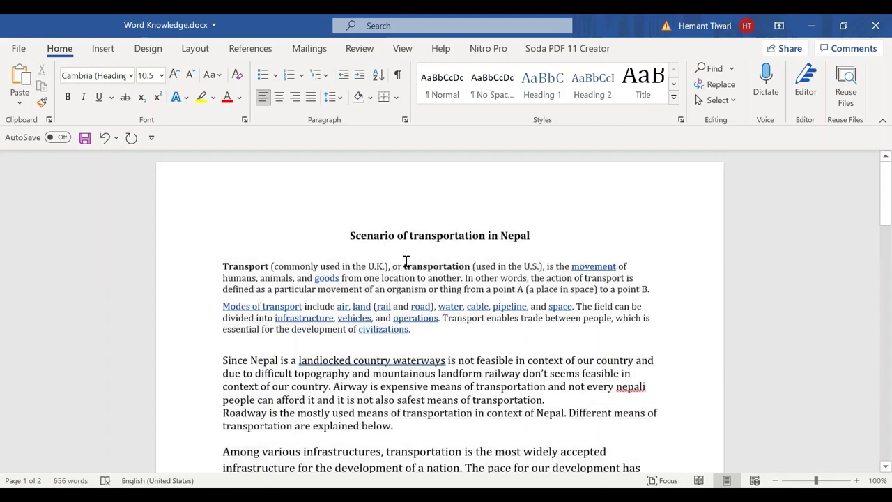
# Step: Set the font size of all the document's text to 12 pt
pyautogui.hotkey('ctrl', 'a')
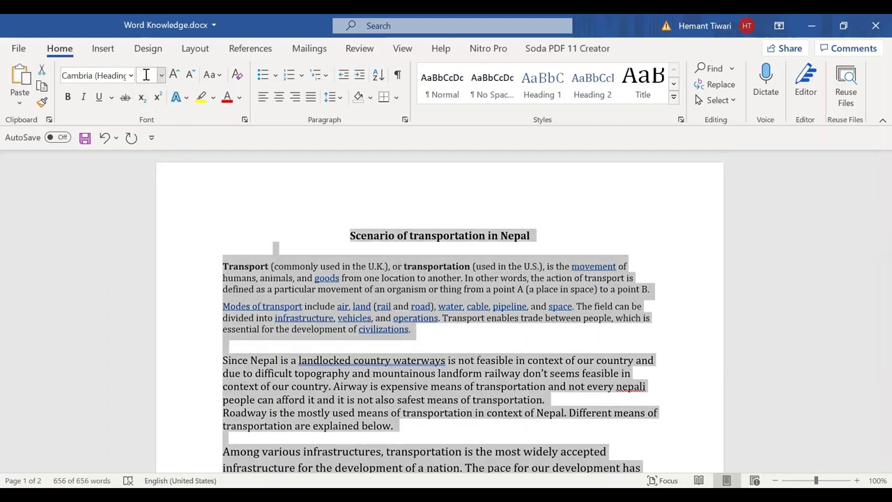
pyautogui.click(147, 76)
pyautogui.write('12')
pyautogui.press('Return')
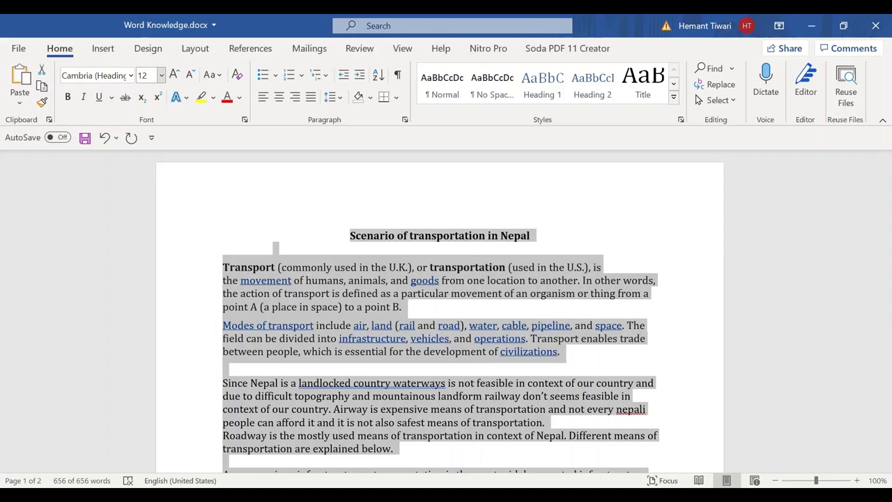
pyautogui.click(380, 337)
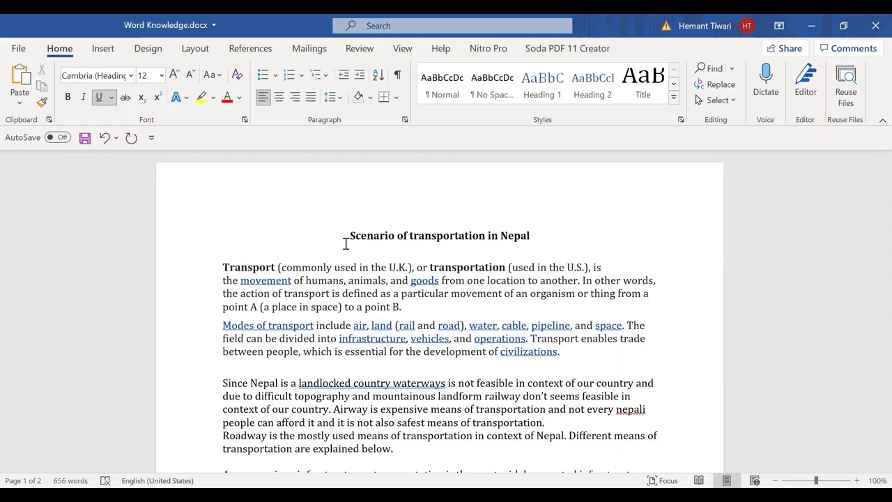
pyautogui.click(351, 237)
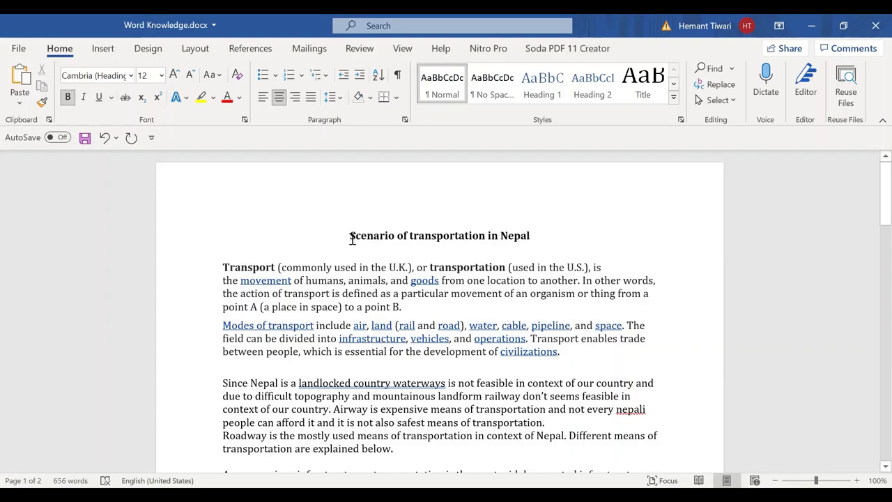
pyautogui.hotkey('ctrl', 'l')
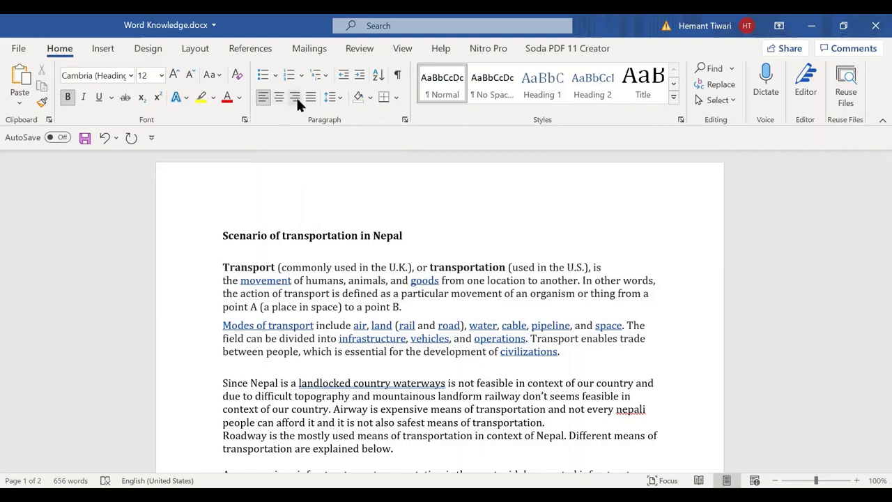
pyautogui.click(221, 235)
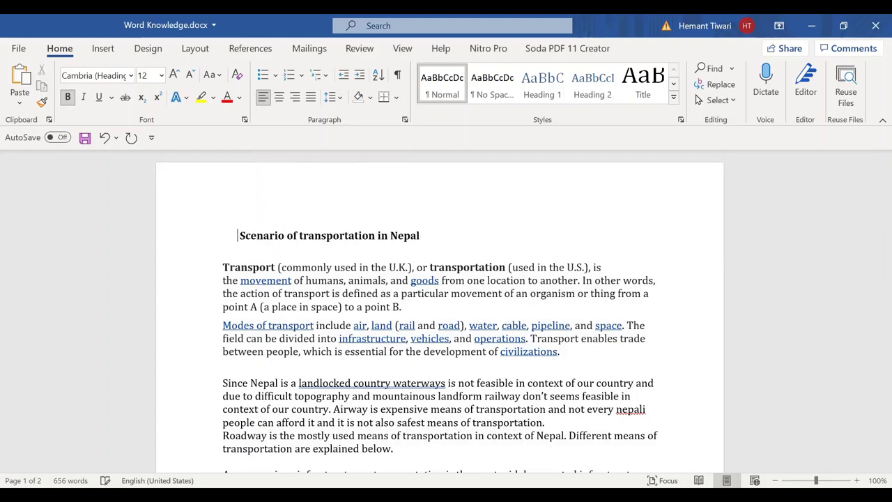
pyautogui.press('Tab')
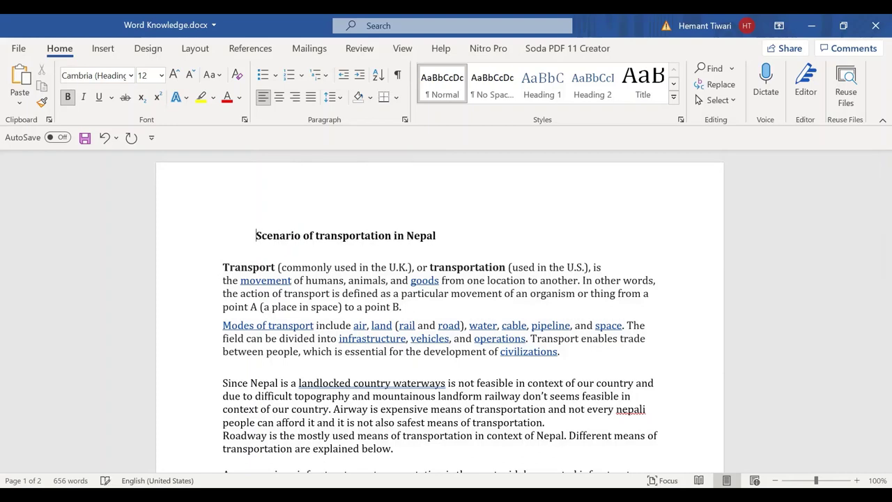
pyautogui.press('Tab')
pyautogui.press('BackSpace')
pyautogui.press('BackSpace')
pyautogui.press('BackSpace')
pyautogui.press('BackSpace')
pyautogui.press('BackSpace')
pyautogui.press('BackSpace')
pyautogui.press('BackSpace')
pyautogui.press('BackSpace')
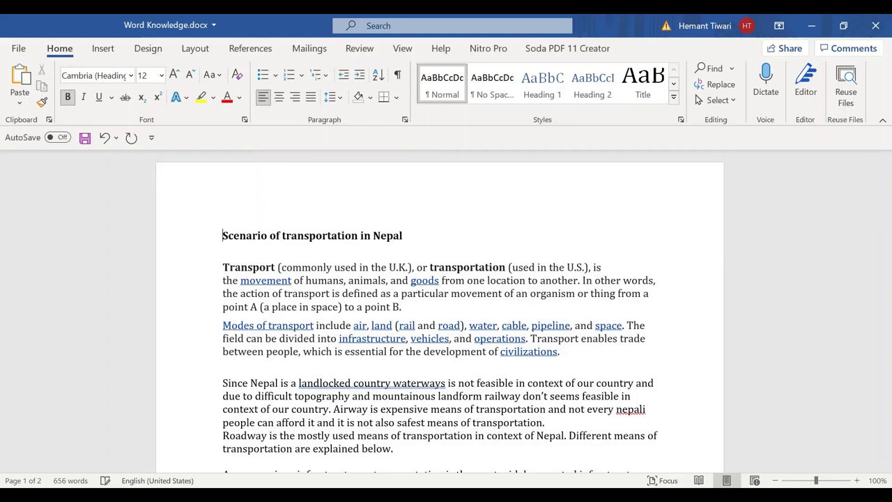
pyautogui.click(281, 101)
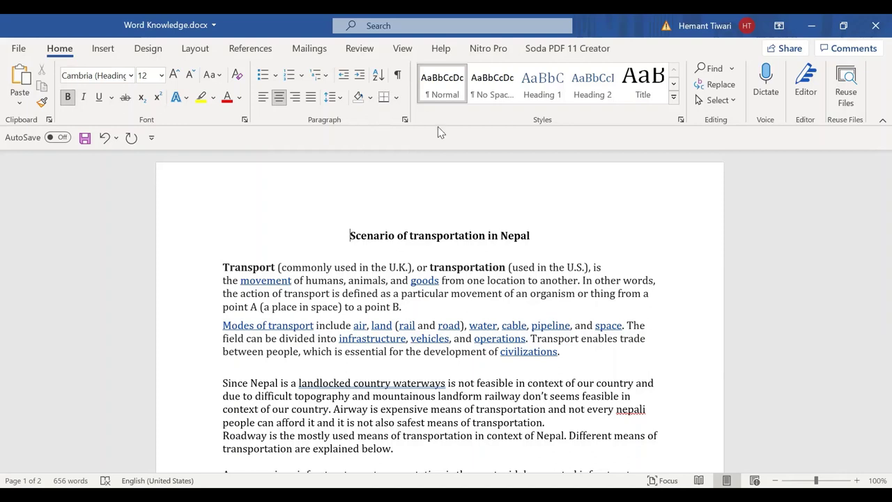
pyautogui.click(264, 100)
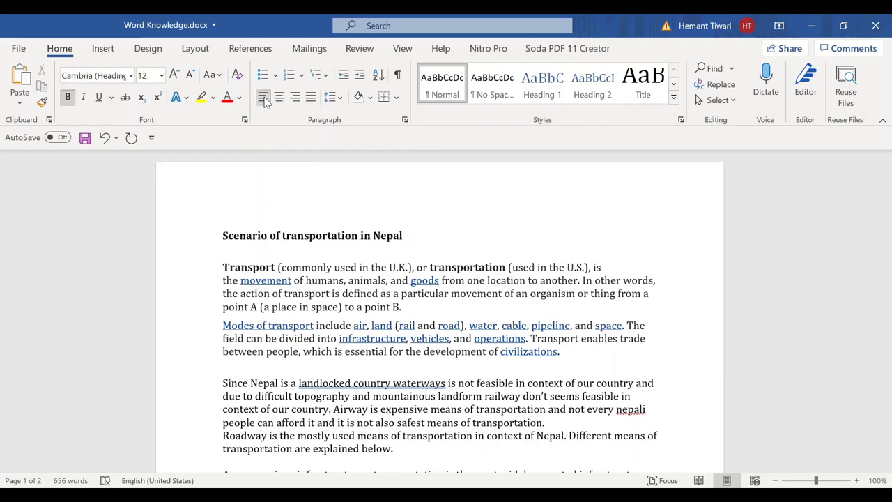
pyautogui.click(223, 236)
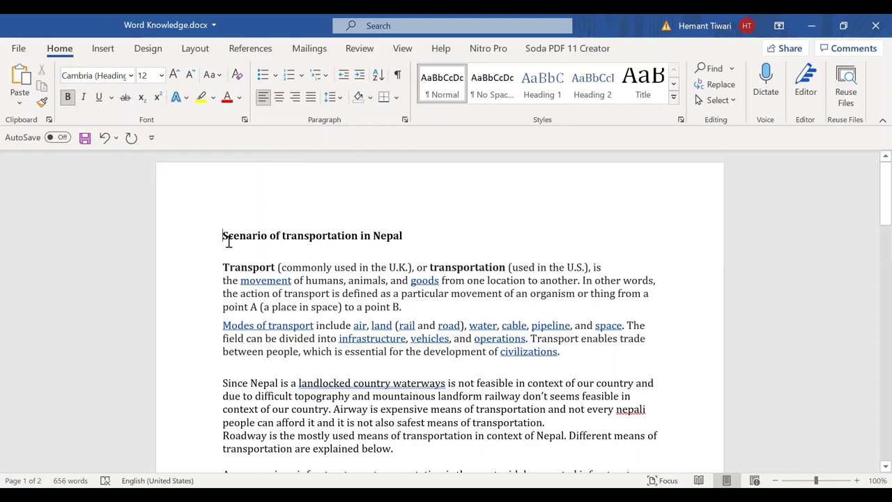
pyautogui.click(296, 98)
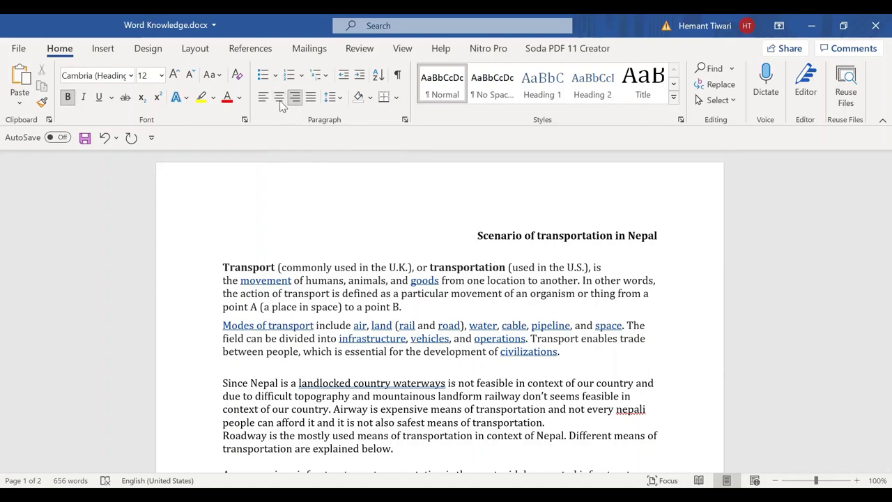
pyautogui.click(279, 99)
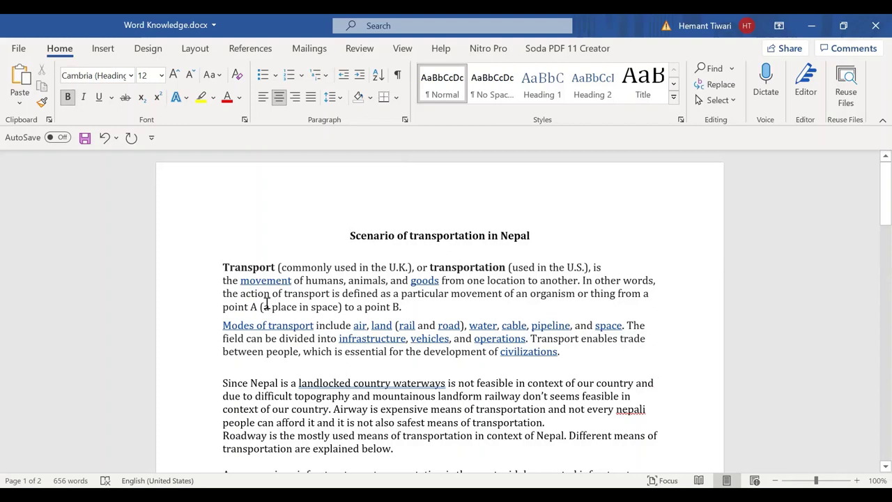
# Step: Justify the first two body paragraphs, including Modes of transport
pyautogui.moveTo(222, 267); pyautogui.dragTo(226, 277)
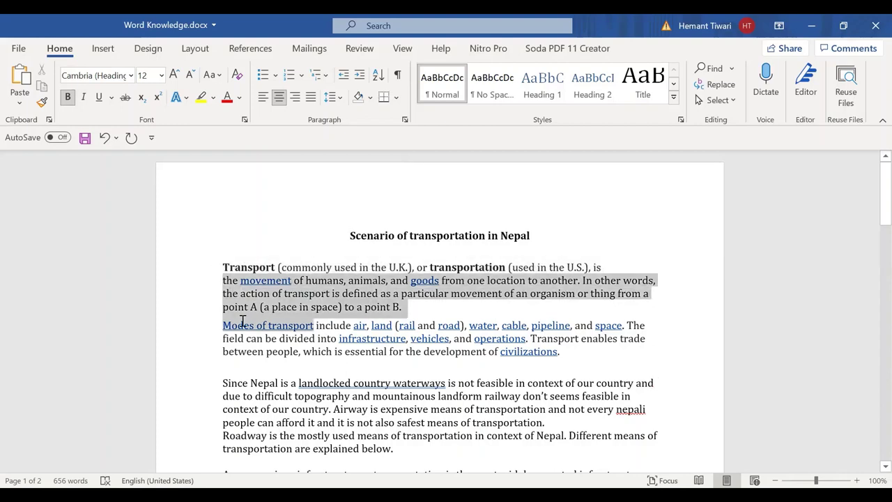
pyautogui.click(223, 268)
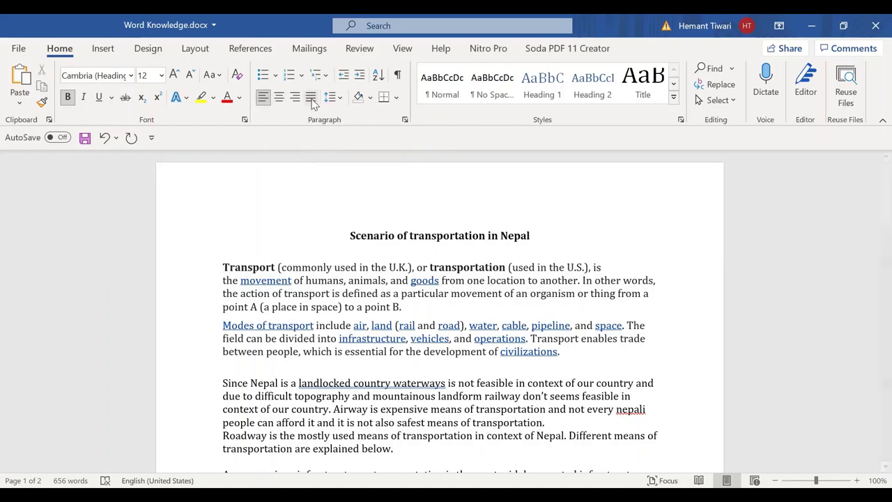
pyautogui.hotkey('ctrl', 'j')
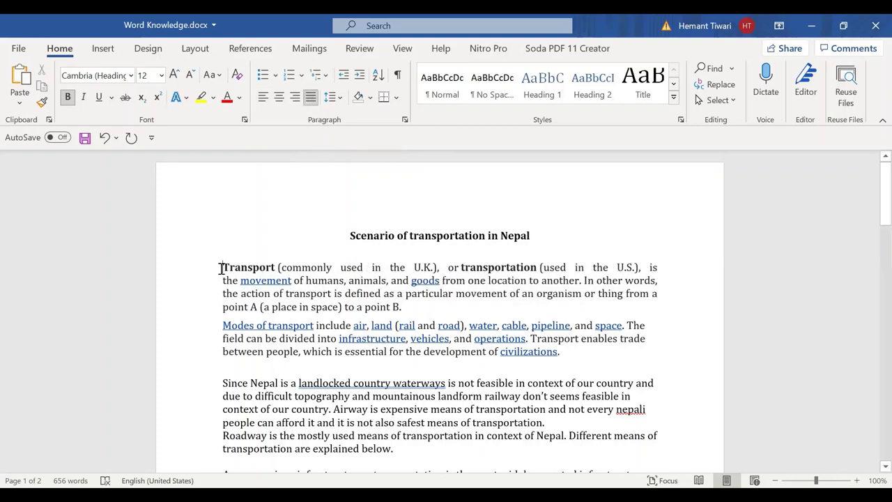
pyautogui.moveTo(220, 268); pyautogui.dragTo(565, 363)
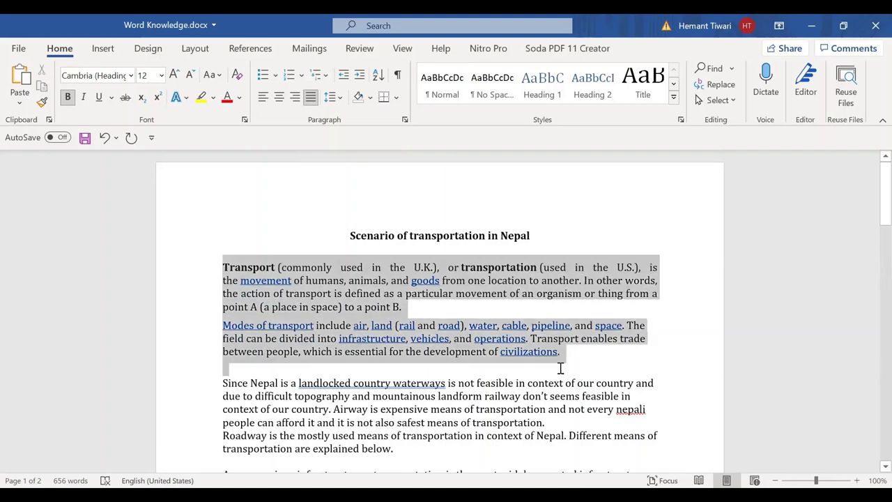
pyautogui.click(311, 97)
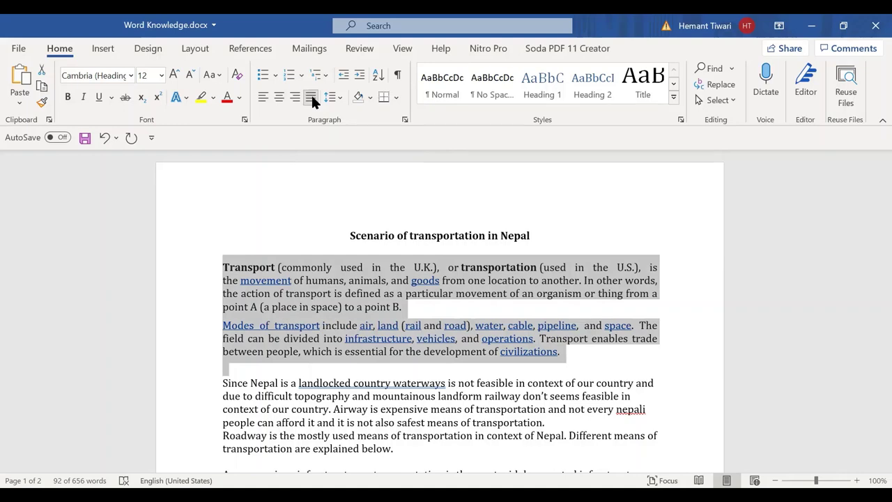
# Step: Justify the whole document, title included, and review the result
pyautogui.hotkey('ctrl', 'a')
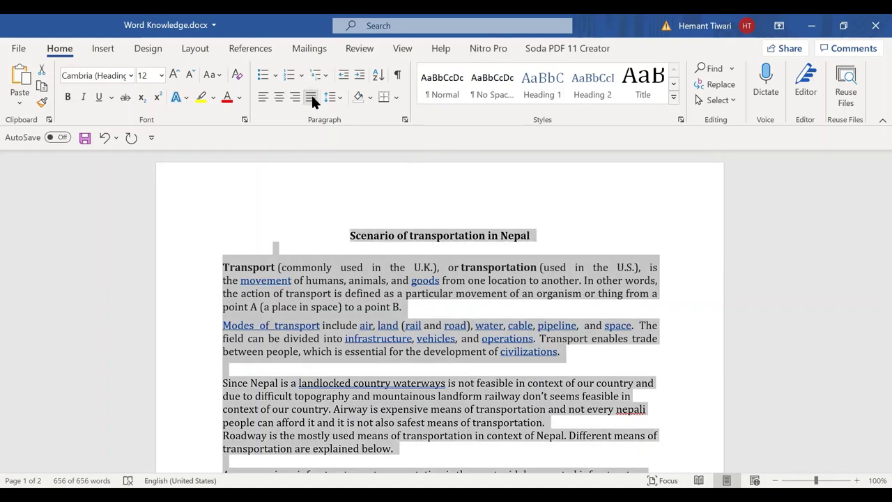
pyautogui.click(311, 97)
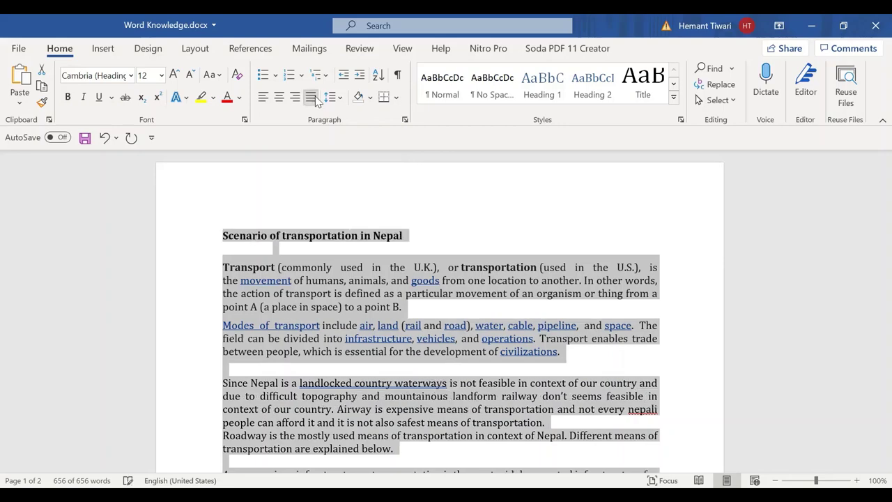
pyautogui.click(658, 283)
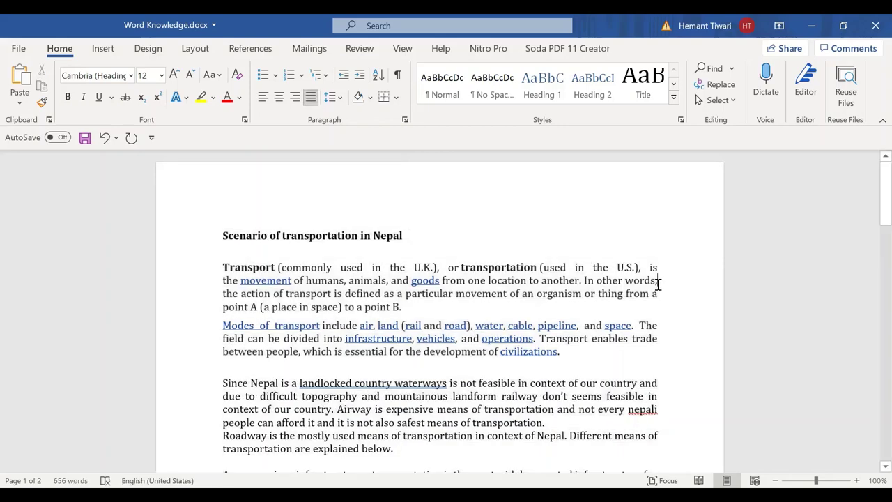
pyautogui.scroll(-5, 657, 283)
pyautogui.scroll(-1, 658, 283)
pyautogui.scroll(-7, 658, 283)
# Step: Centre the title 'Scenario of transportation in Nepal' again
pyautogui.scroll(3, 657, 285)
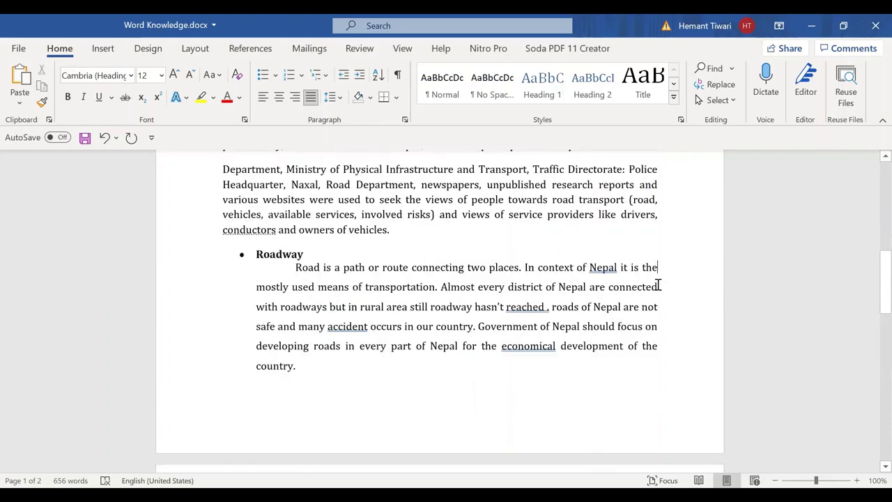
pyautogui.hotkey('ctrl', 'Home')
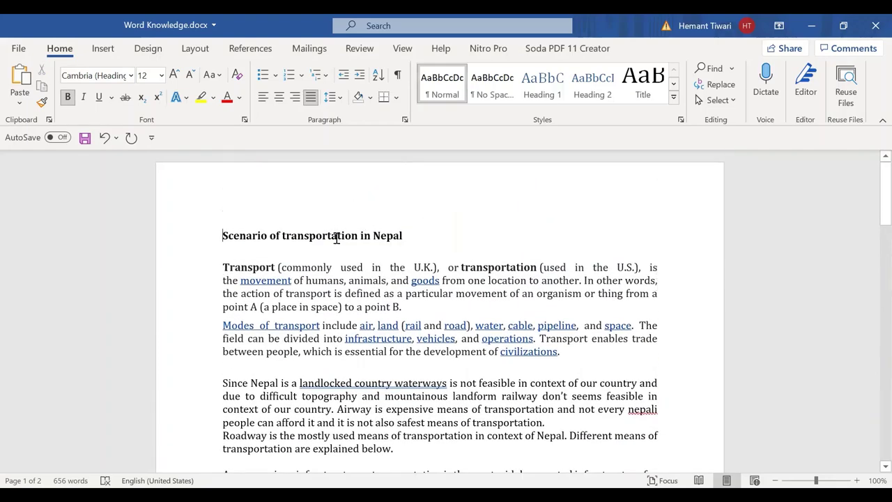
pyautogui.click(279, 97)
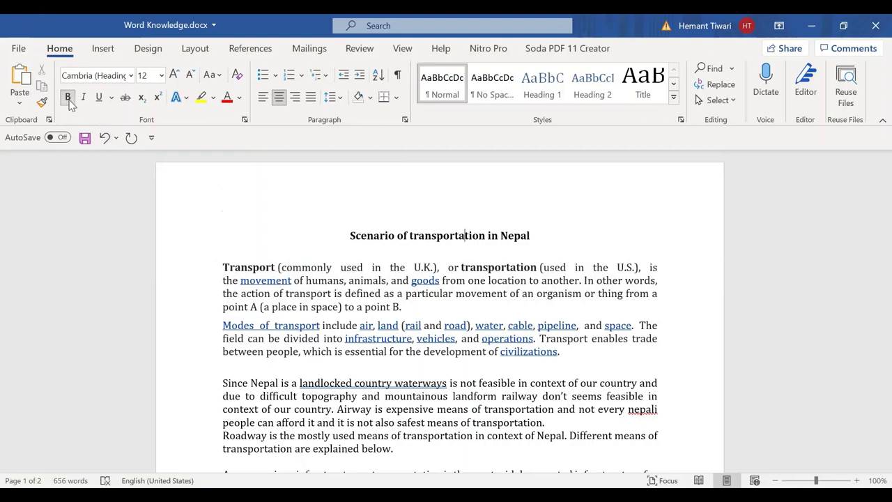
# Step: Make the opening word 'Transport' bold, italic and underlined
pyautogui.moveTo(275, 266); pyautogui.dragTo(223, 267)
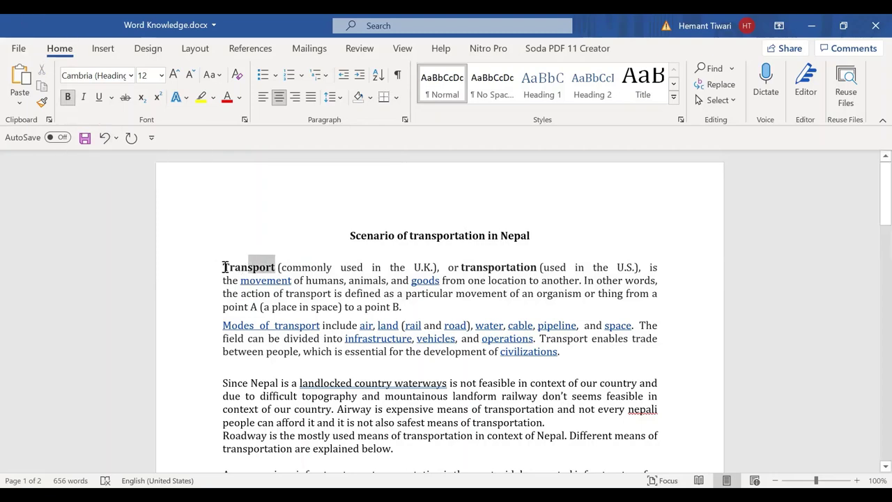
pyautogui.click(69, 98)
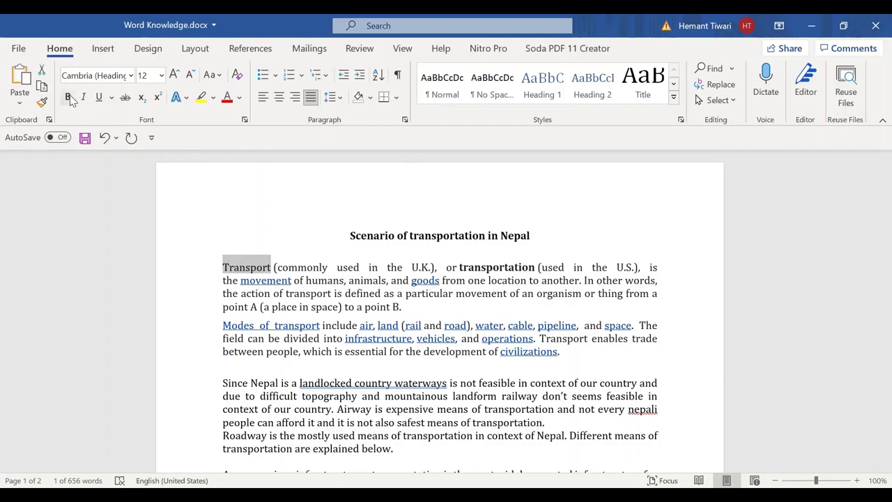
pyautogui.click(68, 98)
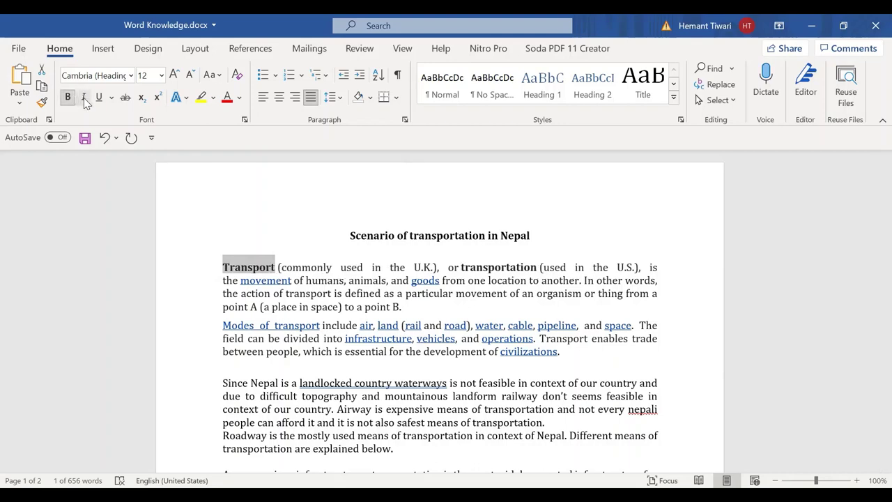
pyautogui.click(83, 98)
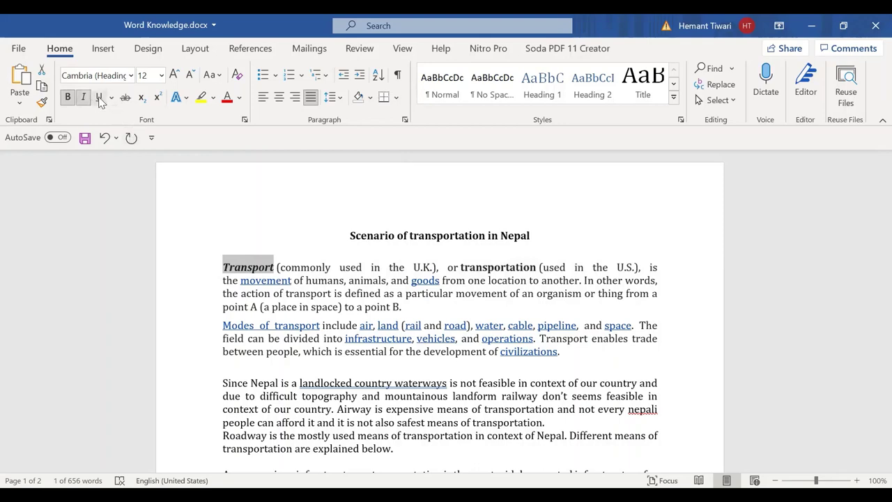
pyautogui.click(99, 97)
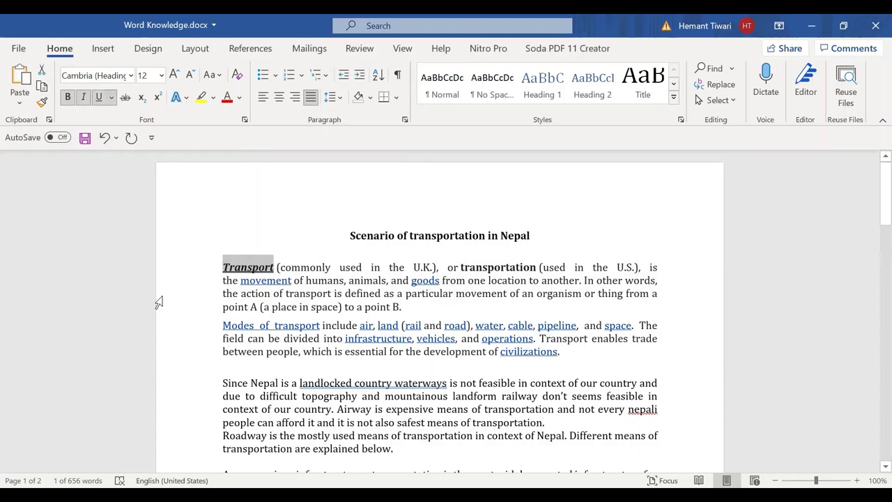
pyautogui.click(337, 292)
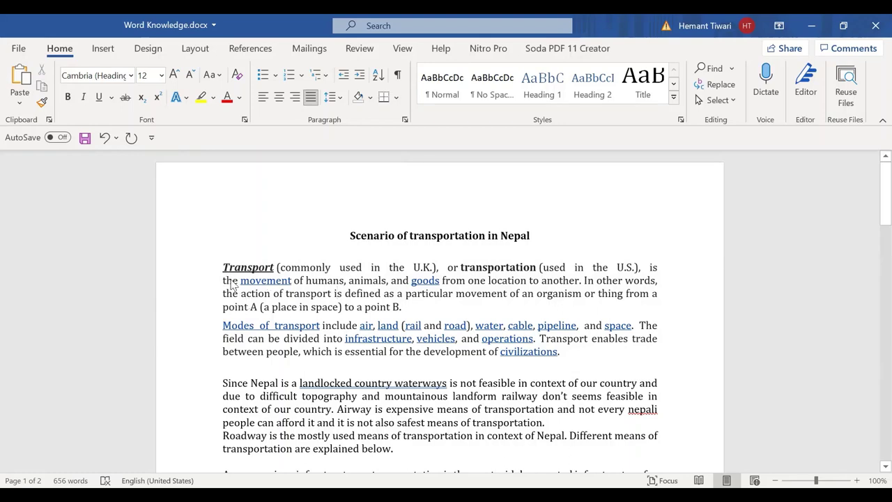
pyautogui.hotkey('ctrl', 'a')
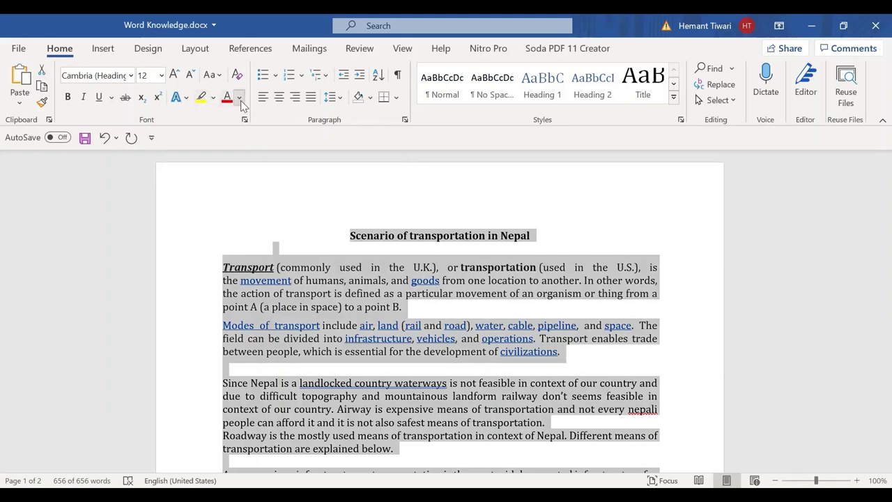
pyautogui.click(239, 101)
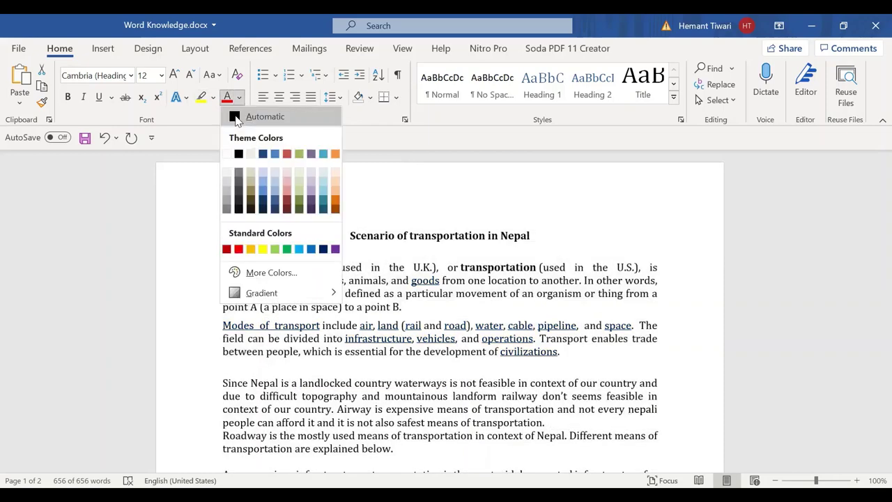
pyautogui.click(237, 120)
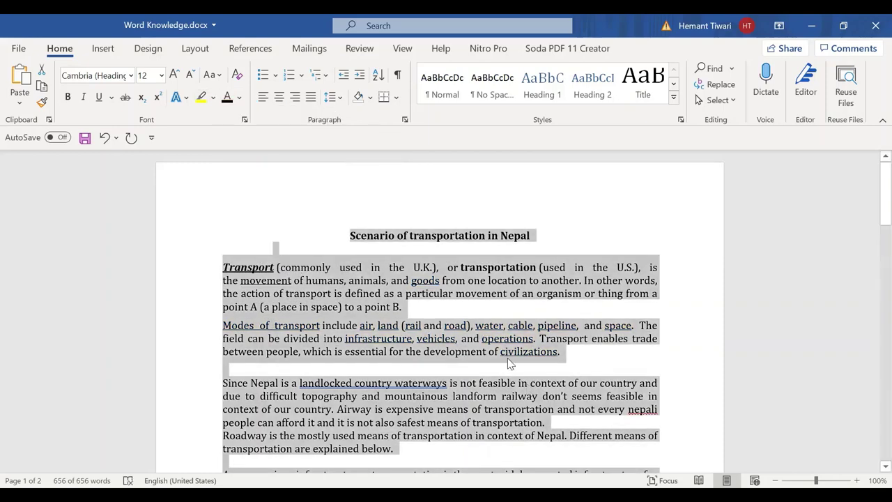
pyautogui.hotkey('ctrl', 'z')
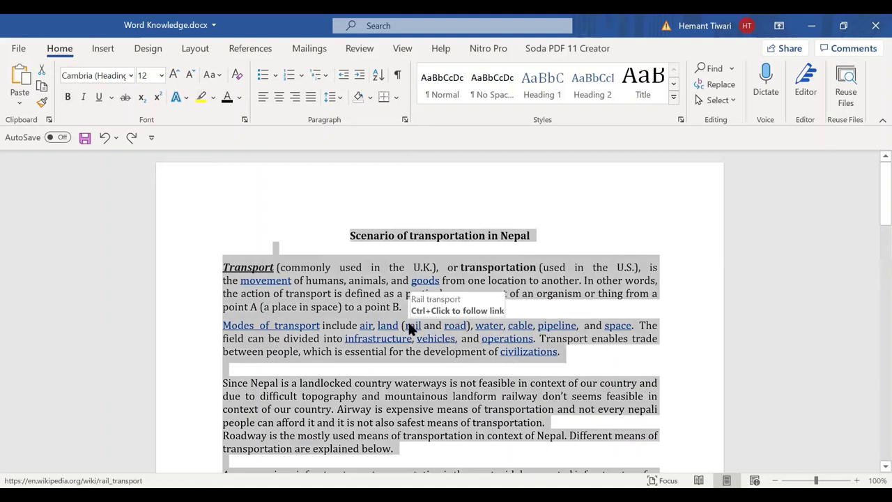
pyautogui.click(380, 330)
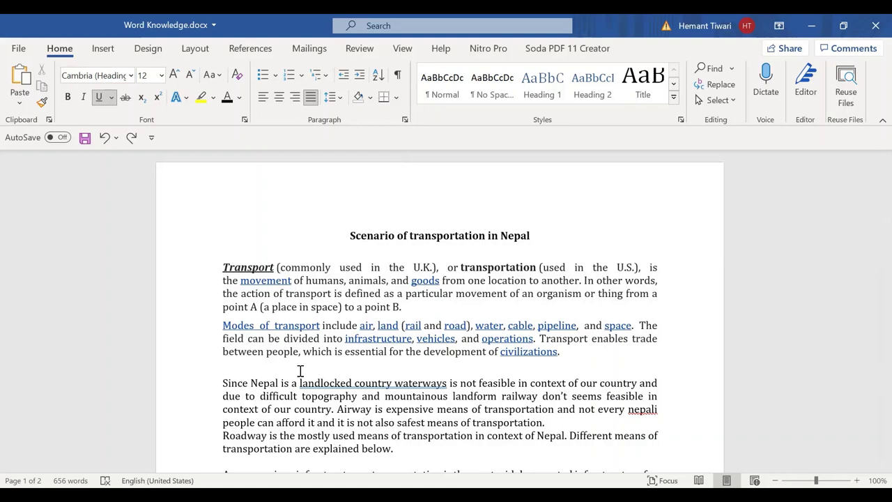
# Step: Colour all the text, links included, automatic black; the underline attempt is undone
pyautogui.hotkey('ctrl', 'a')
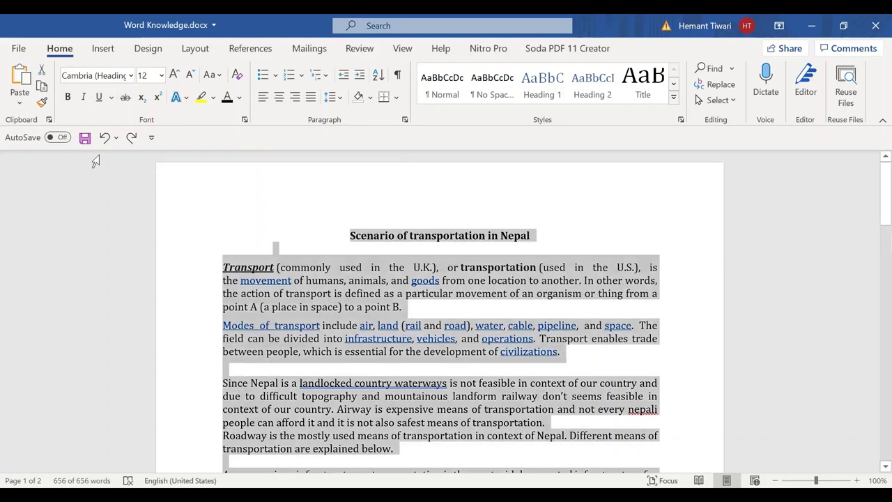
pyautogui.click(227, 96)
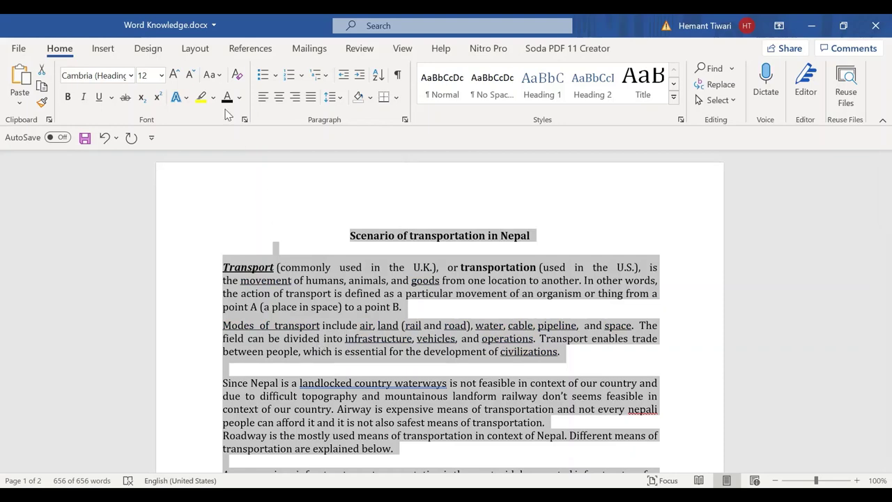
pyautogui.click(98, 97)
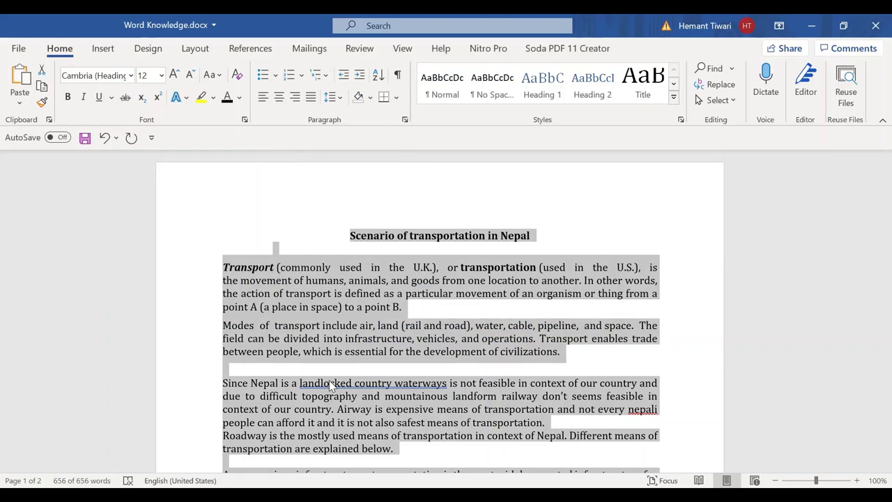
pyautogui.hotkey('ctrl', 'z')
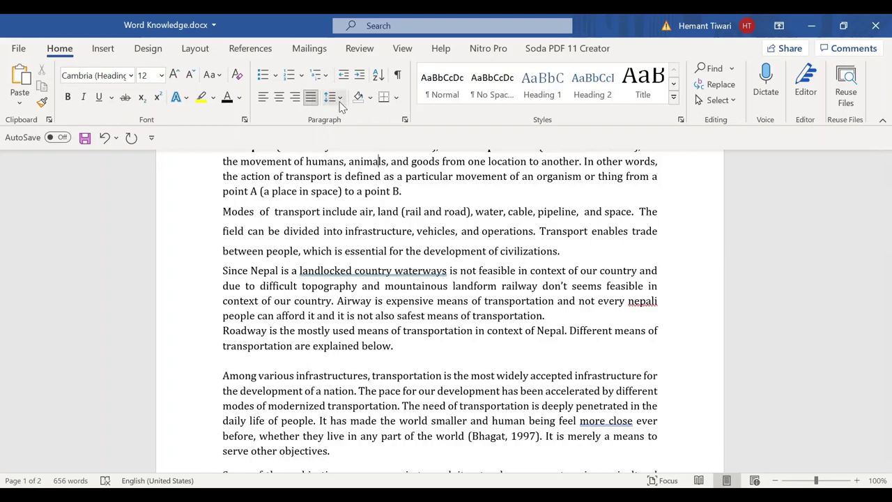
# Step: Apply 1.5 line spacing to the paragraph ending 'to a point B.'
pyautogui.click(339, 98)
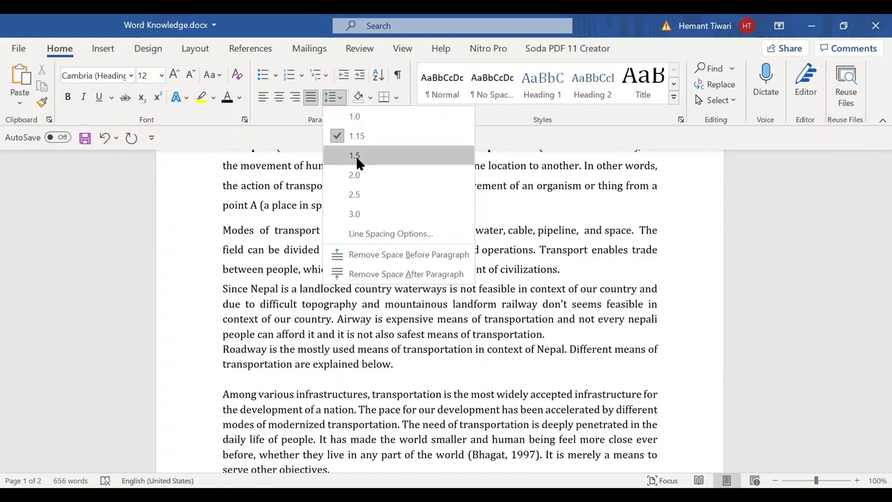
pyautogui.click(378, 165)
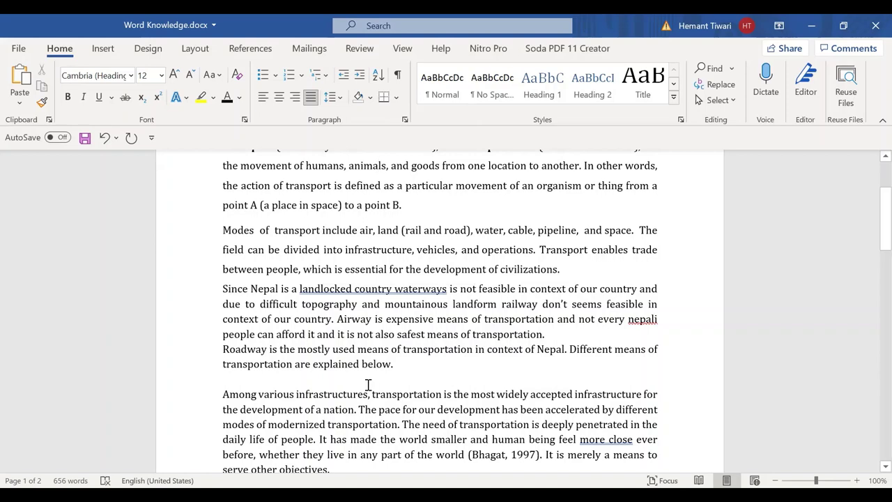
pyautogui.click(337, 195)
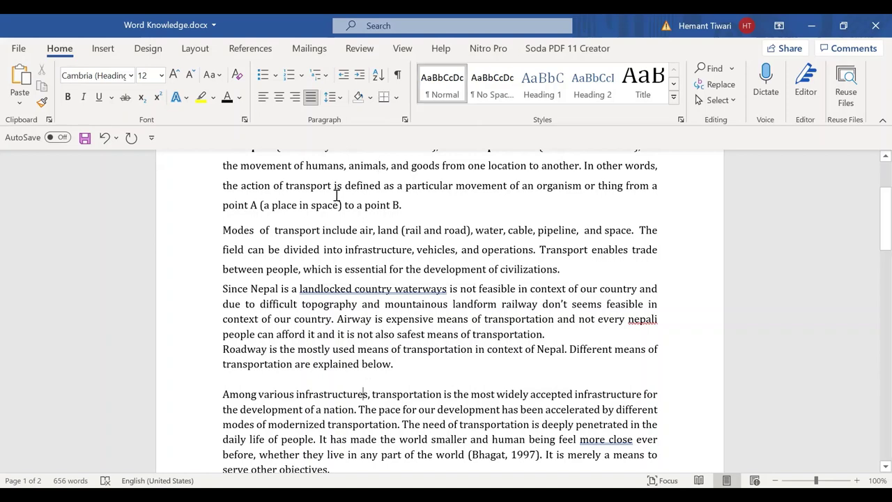
# Step: Apply 1.5 line spacing to the whole document
pyautogui.click(342, 167)
pyautogui.keyDown('shift'); pyautogui.click(348, 205); pyautogui.keyUp('shift')
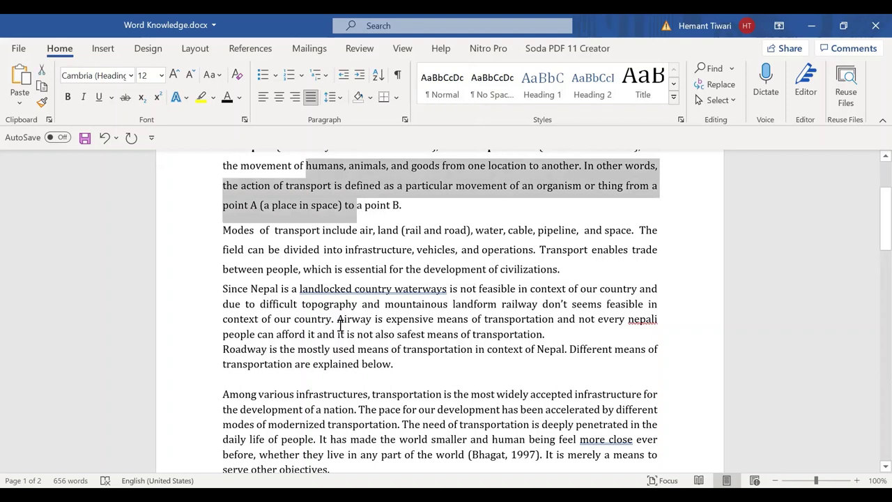
pyautogui.moveTo(337, 319); pyautogui.dragTo(341, 375)
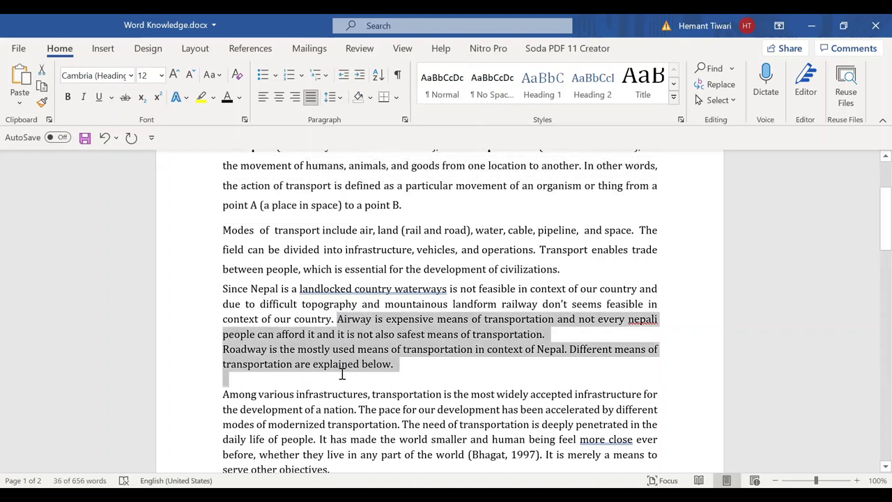
pyautogui.hotkey('ctrl', 'a')
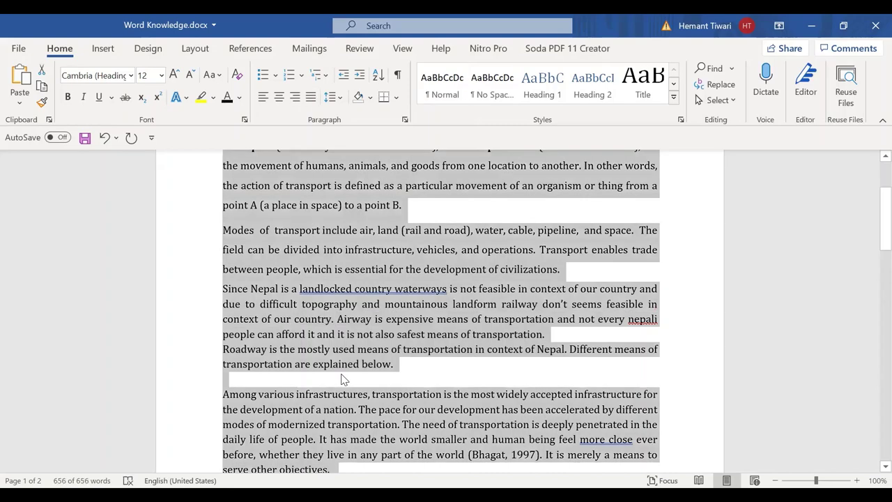
pyautogui.click(341, 98)
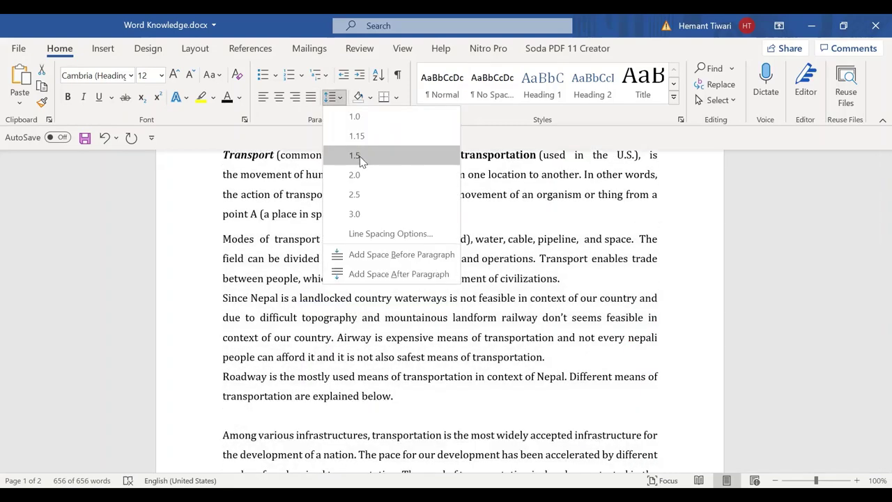
pyautogui.click(360, 156)
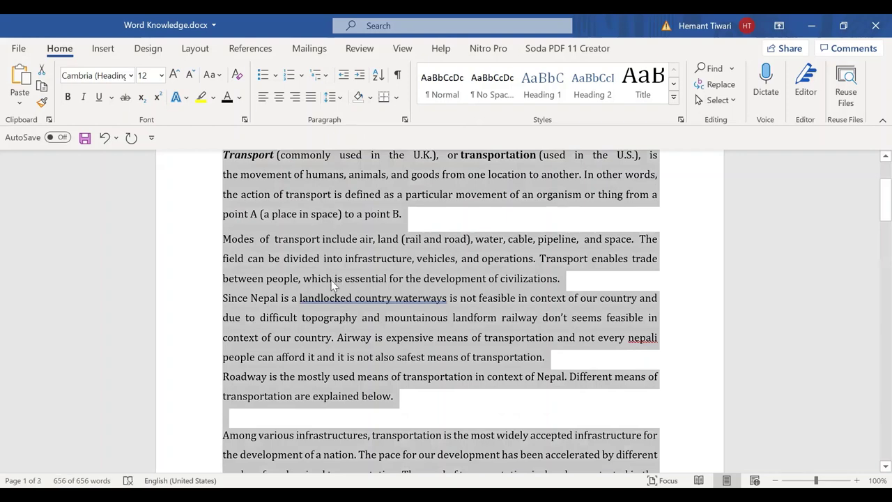
pyautogui.click(332, 281)
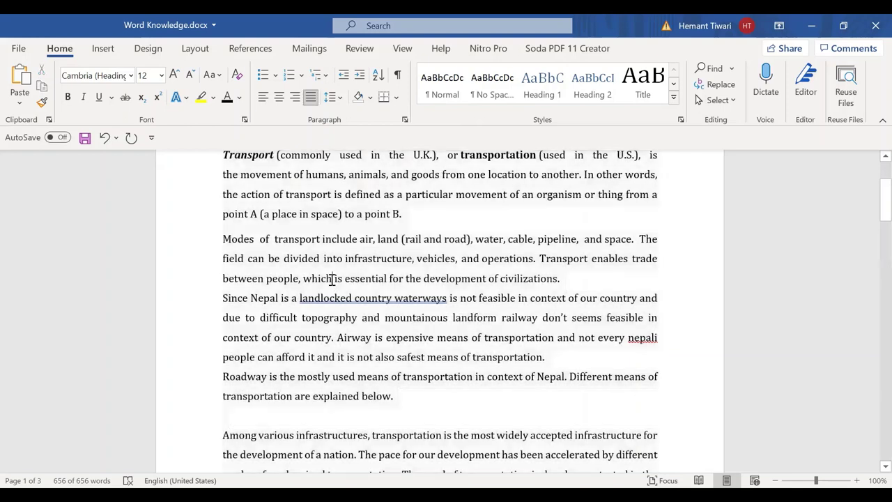
# Step: Bring up the line spacing choices with the caret in the opening paragraph area
pyautogui.click(341, 98)
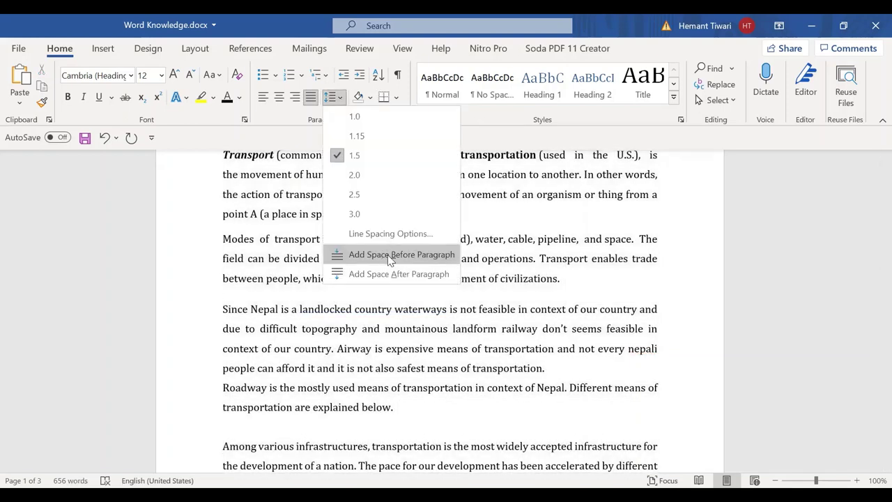
pyautogui.click(252, 214)
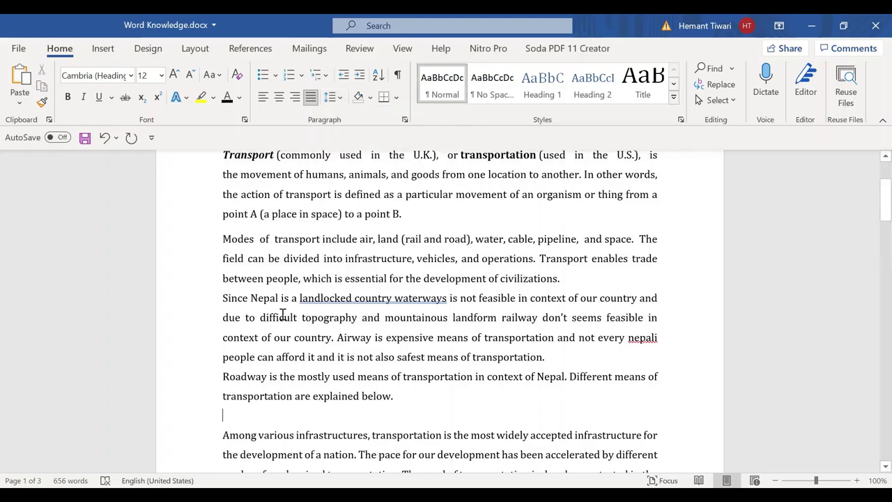
pyautogui.click(334, 211)
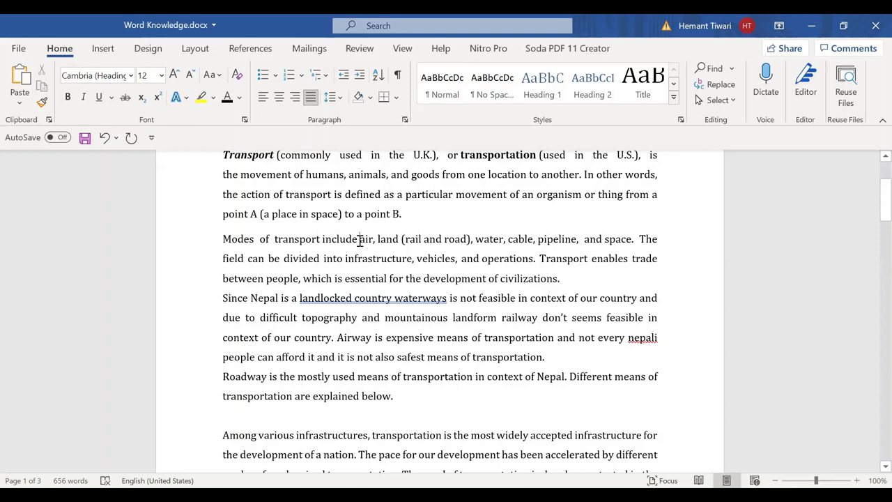
pyautogui.click(359, 240)
pyautogui.click(339, 99)
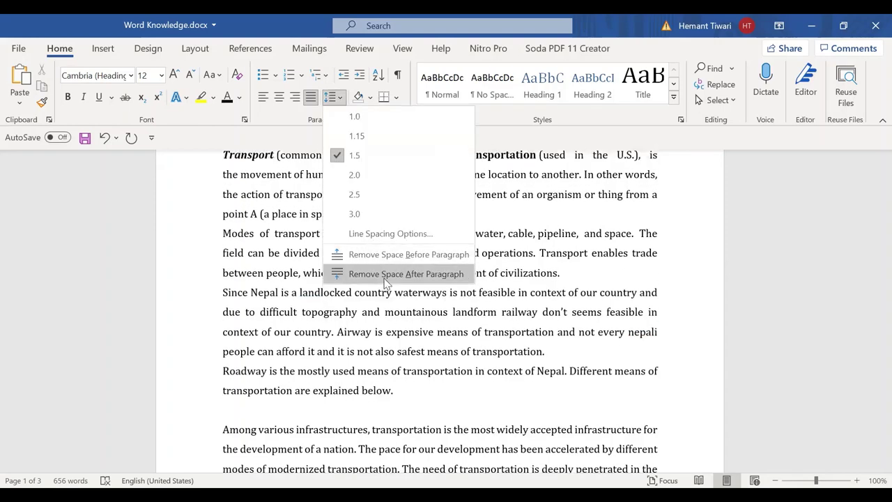
# Step: Try removing the space after the opening paragraph, undo it, and revisit spacing options
pyautogui.click(385, 273)
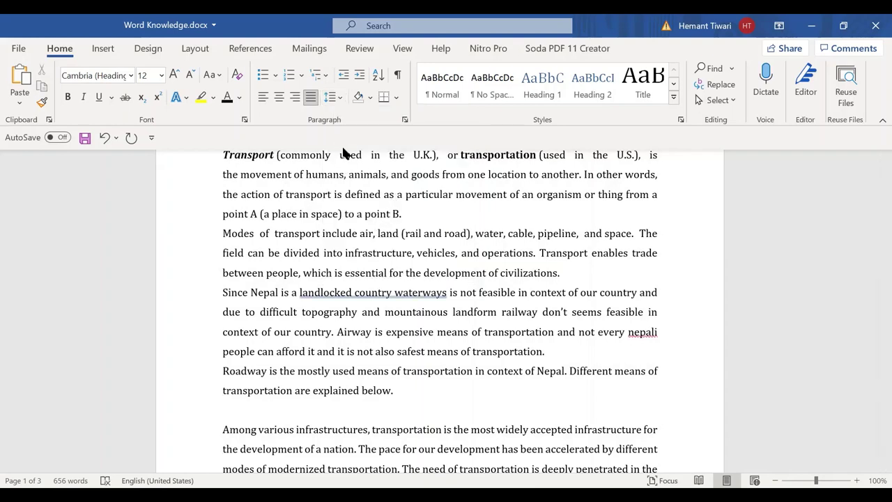
pyautogui.hotkey('ctrl', 'z')
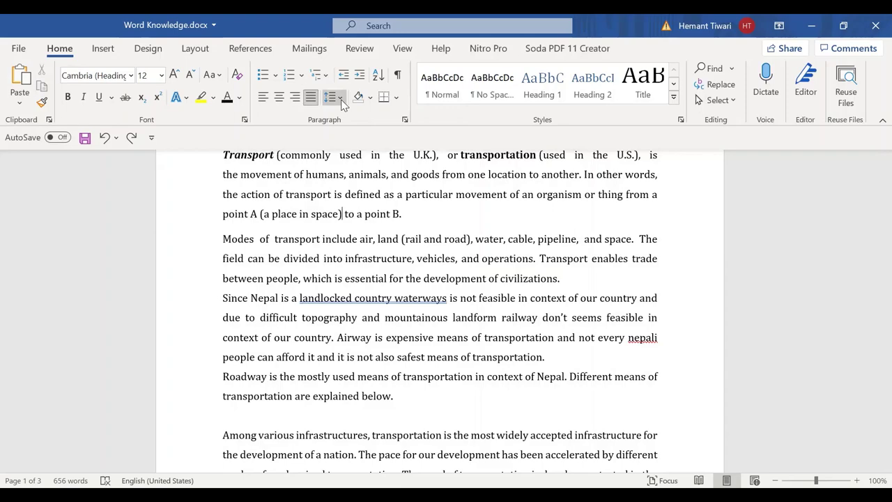
pyautogui.click(340, 98)
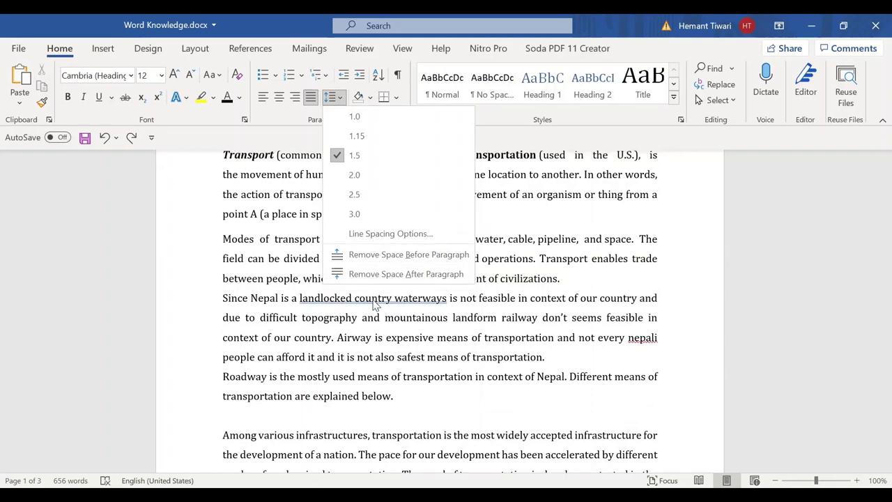
pyautogui.click(279, 241)
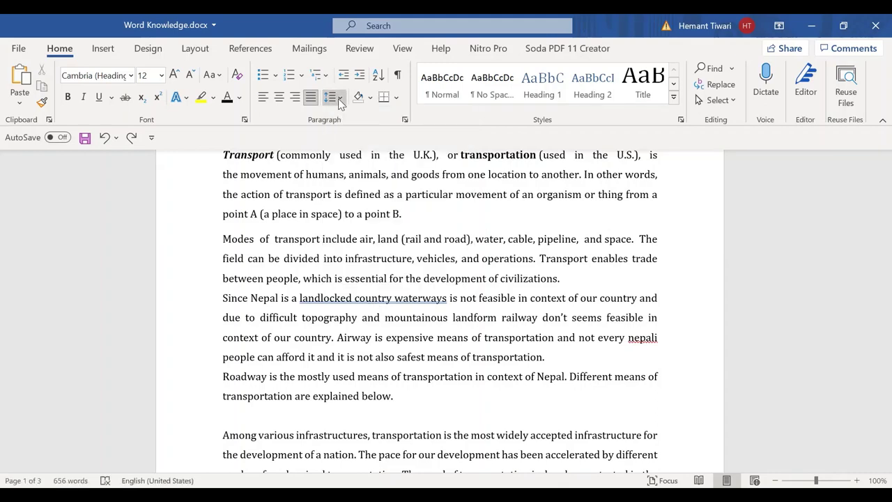
pyautogui.click(363, 278)
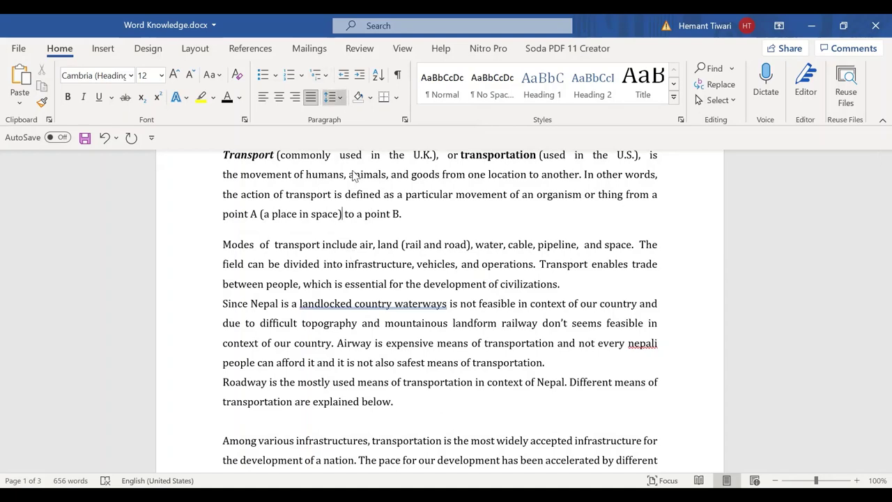
pyautogui.click(332, 97)
# Step: Review the Paragraph dialog (6 pt before, 12 pt after, 1.5 lines), cancel, then go to Roadway
pyautogui.click(367, 235)
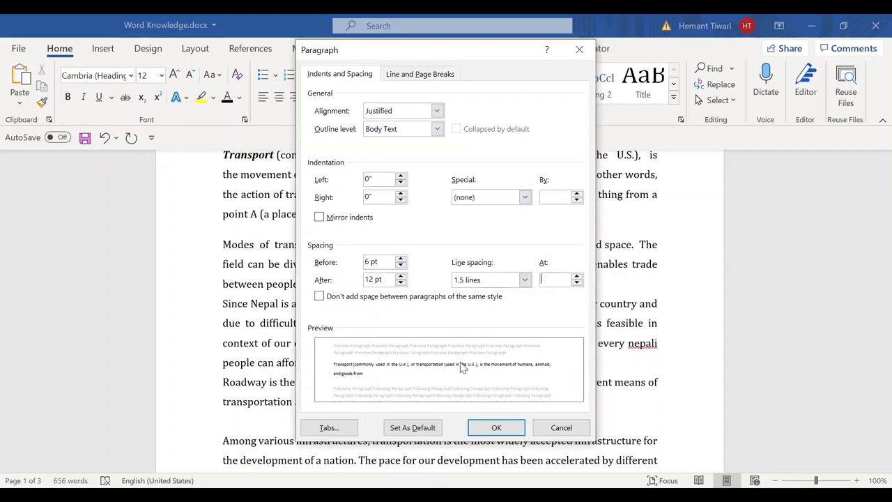
pyautogui.press('Tab')
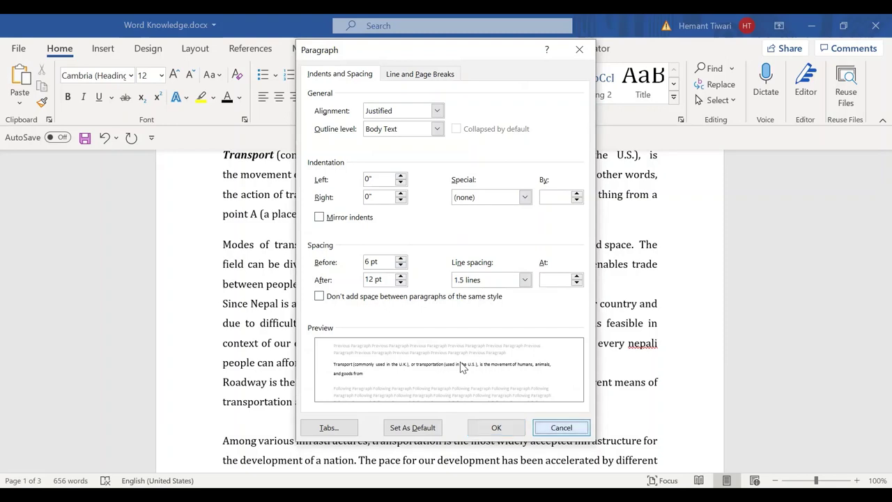
pyautogui.press('Escape')
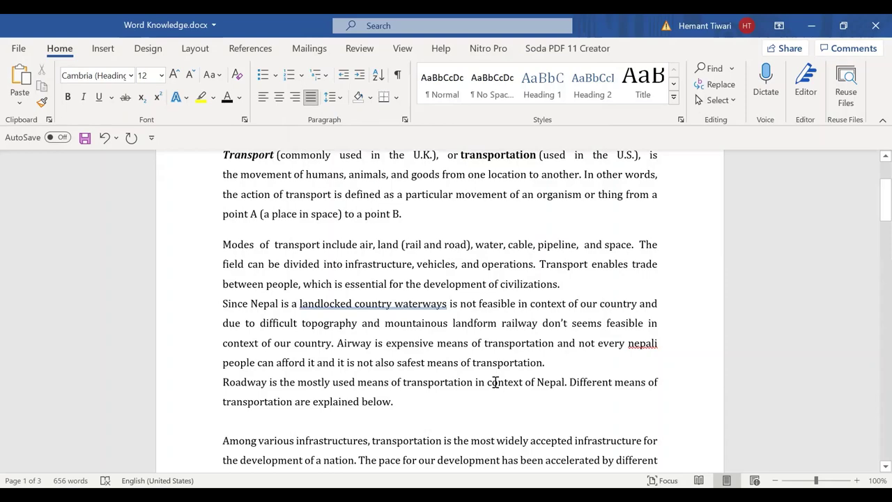
pyautogui.click(493, 382)
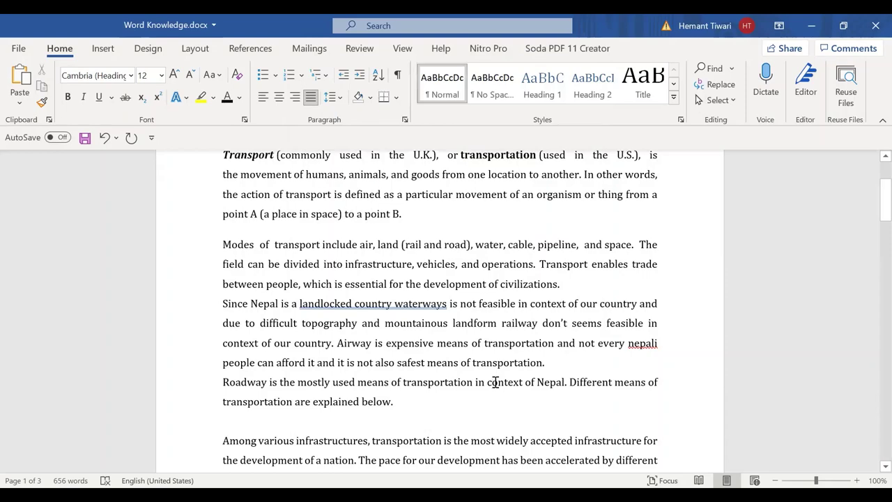
pyautogui.press('pagedown')
pyautogui.press('pagedown')
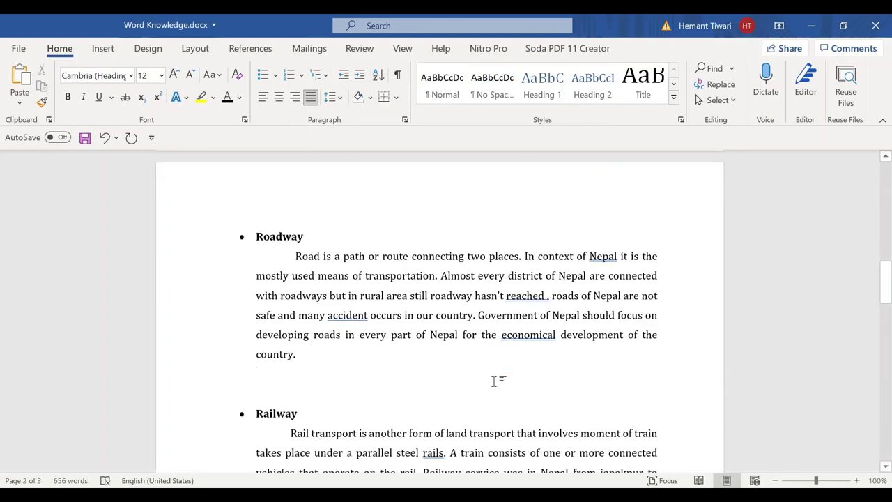
# Step: Insert four blank lines after the railway paragraph, pushing Airway onto the next page
pyautogui.press('pageup')
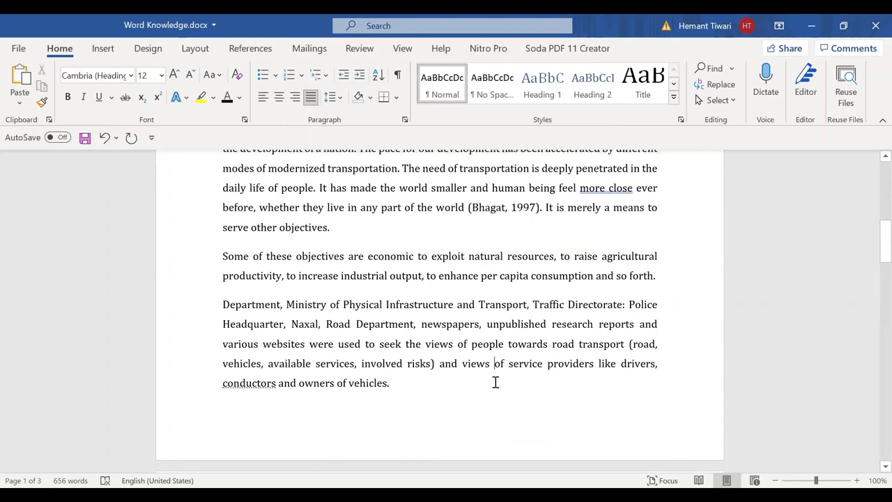
pyautogui.press('pagedown')
pyautogui.press('pagedown')
pyautogui.press('pagedown')
pyautogui.press('pageup')
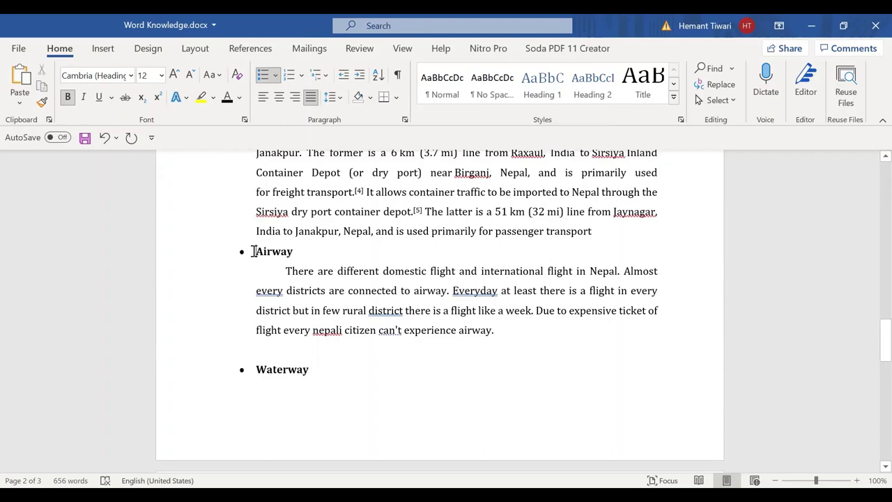
pyautogui.click(252, 250)
pyautogui.press('Left')
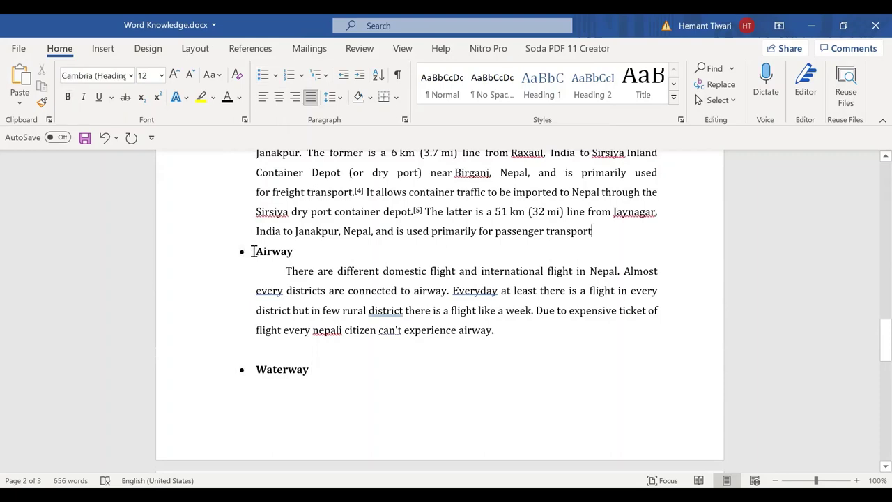
pyautogui.press('Return')
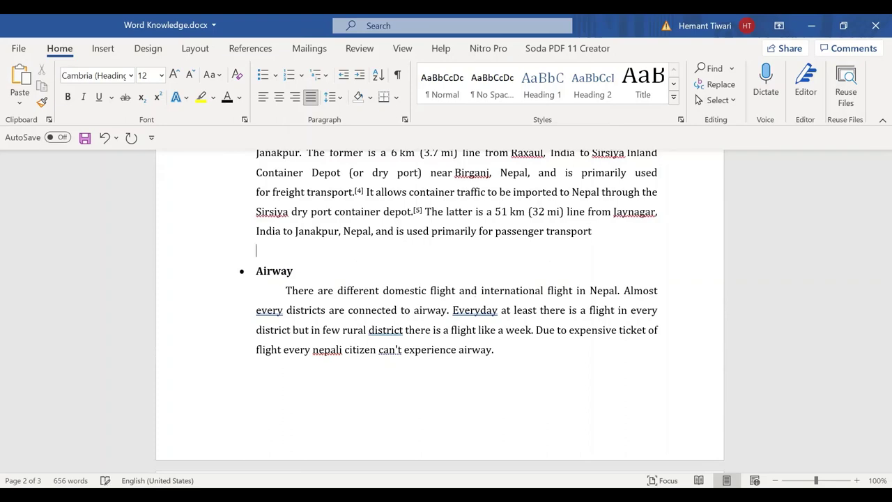
pyautogui.press('Return')
pyautogui.press('Return')
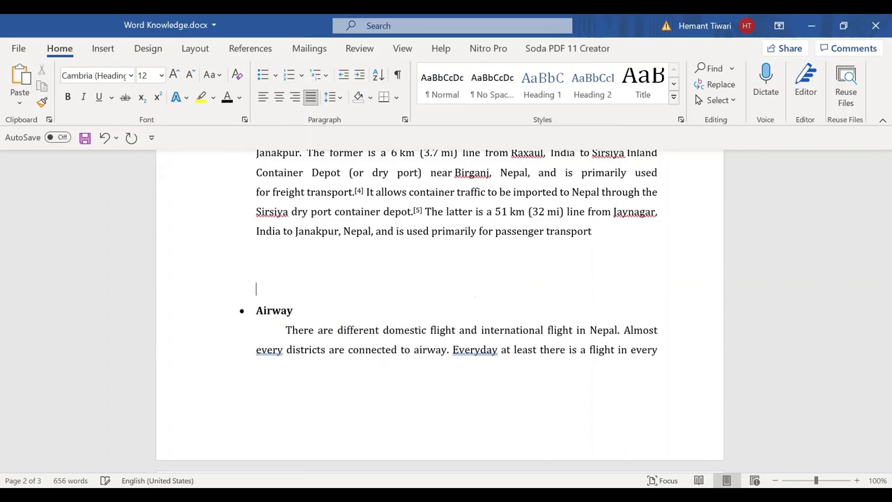
pyautogui.press('Return')
pyautogui.press('Return')
pyautogui.press('Return')
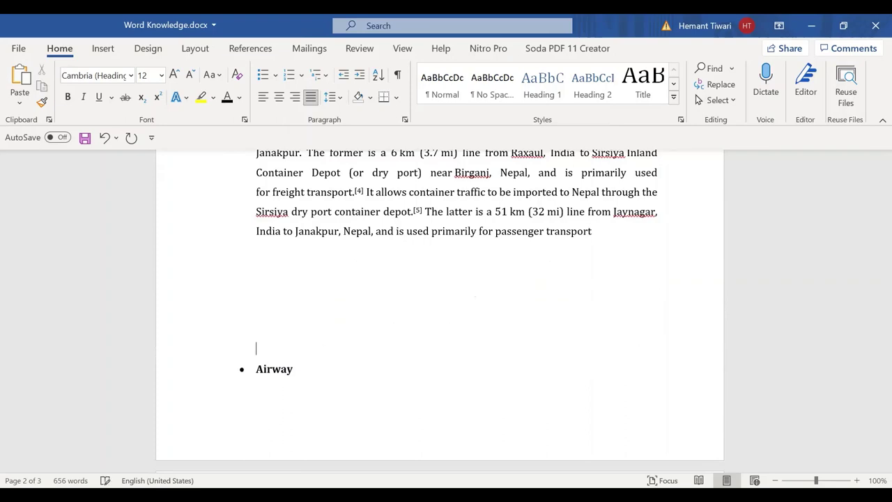
pyautogui.press('Return')
# Step: Undo the last blank line and move through the blank lines after the railway paragraph
pyautogui.click(256, 374)
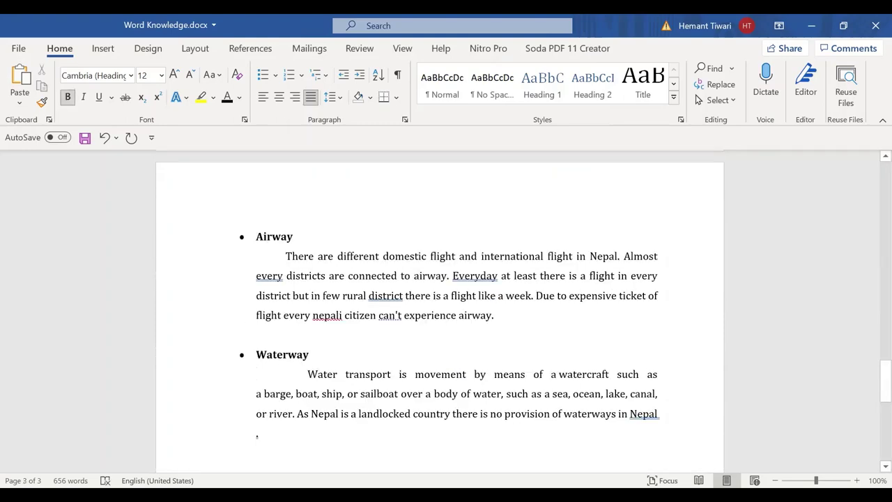
pyautogui.hotkey('ctrl', 'z')
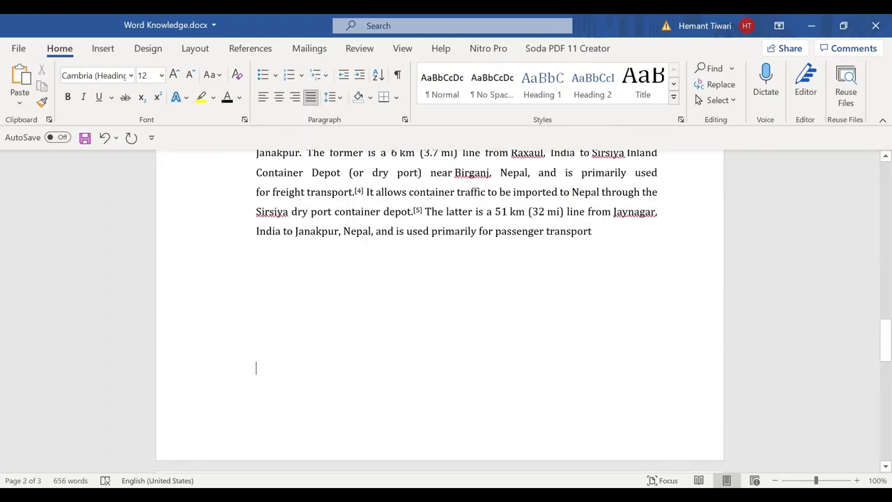
pyautogui.press('Up')
pyautogui.press('Up')
pyautogui.press('Up')
pyautogui.press('Up')
pyautogui.press('Up')
pyautogui.press('Down')
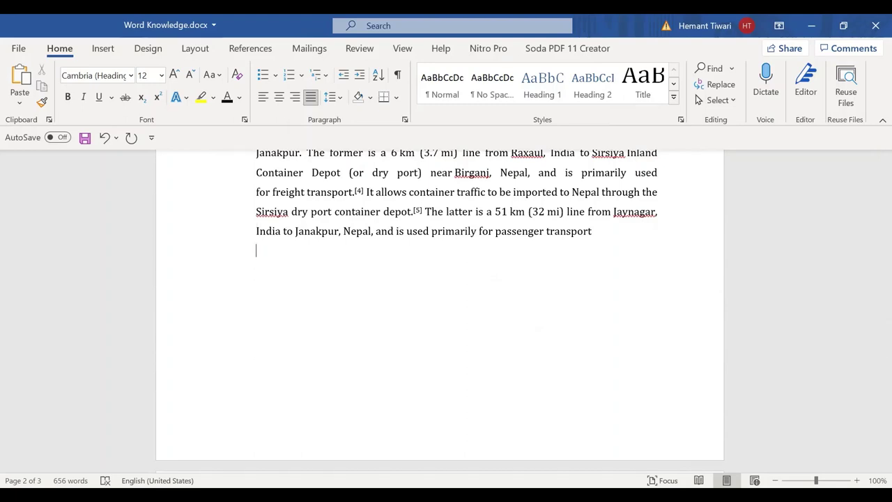
pyautogui.press('Up')
pyautogui.press('Up')
pyautogui.press('Up')
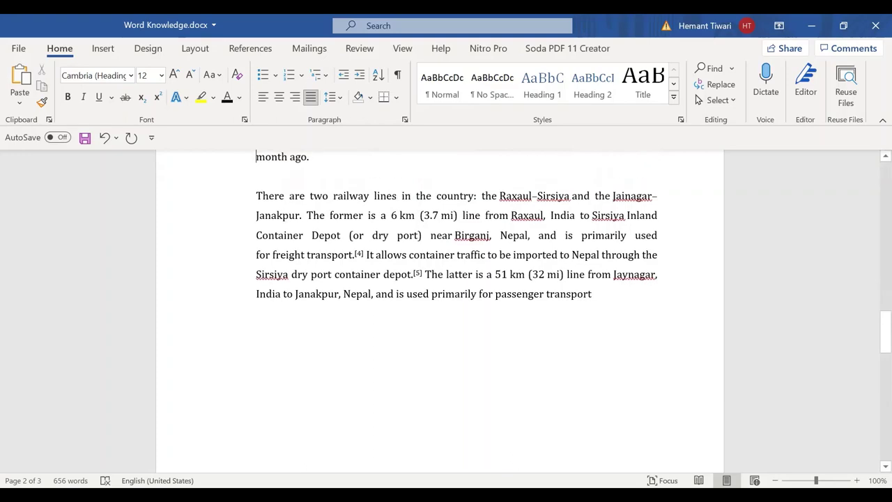
pyautogui.press('Down')
pyautogui.scroll(1, 446, 279)
pyautogui.hotkey('ctrl', 'End')
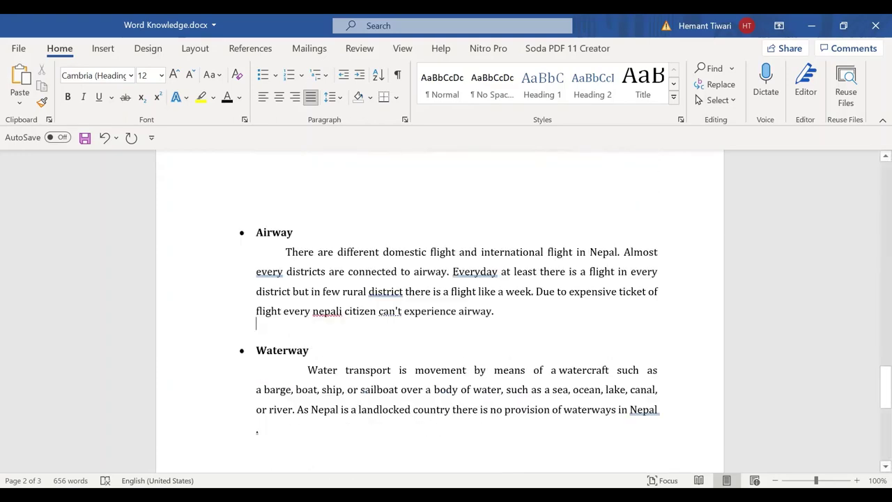
pyautogui.scroll(5, 446, 314)
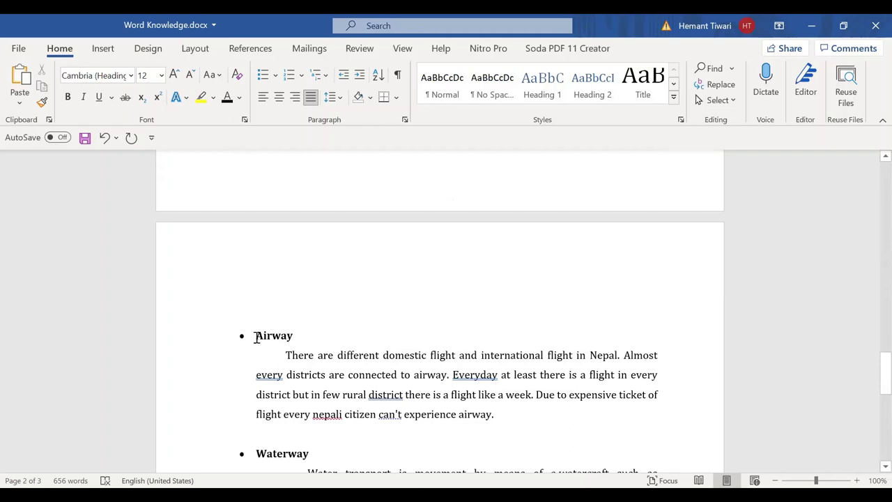
# Step: Delete the blank lines above the Airway heading, leaving a single gap
pyautogui.press('BackSpace')
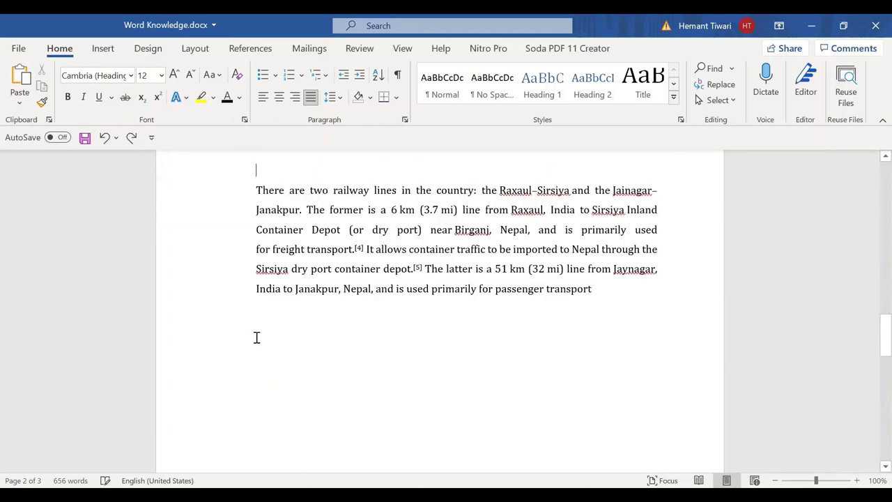
pyautogui.press('BackSpace')
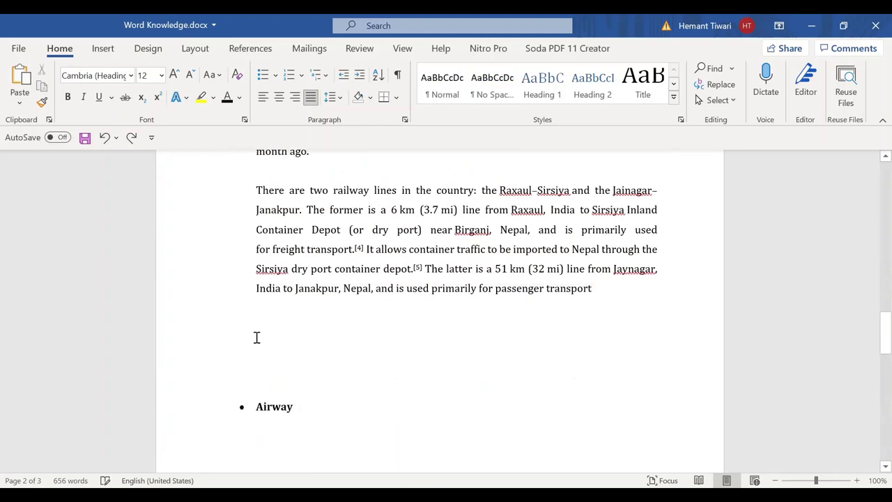
pyautogui.press('BackSpace')
pyautogui.press('BackSpace')
pyautogui.press('BackSpace')
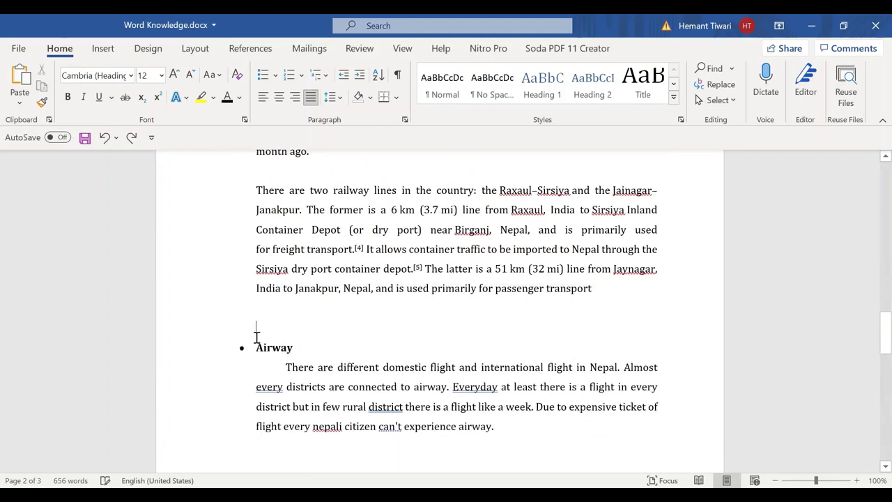
pyautogui.press('BackSpace')
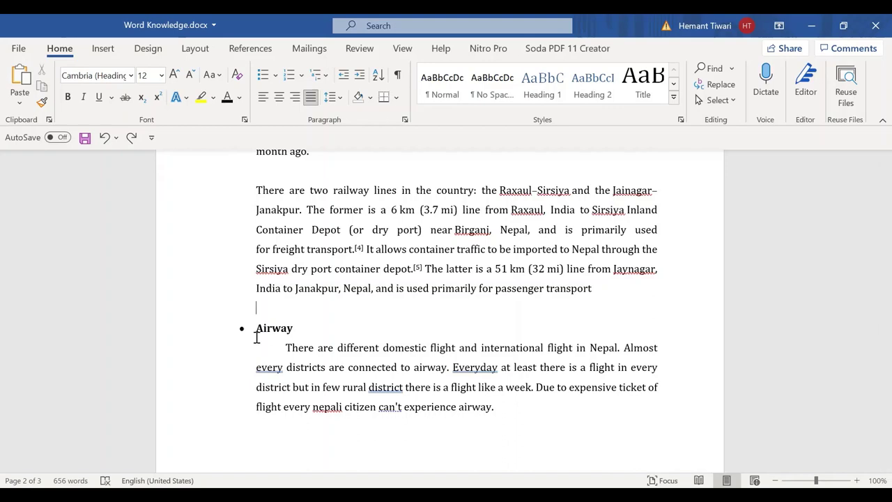
pyautogui.click(255, 328)
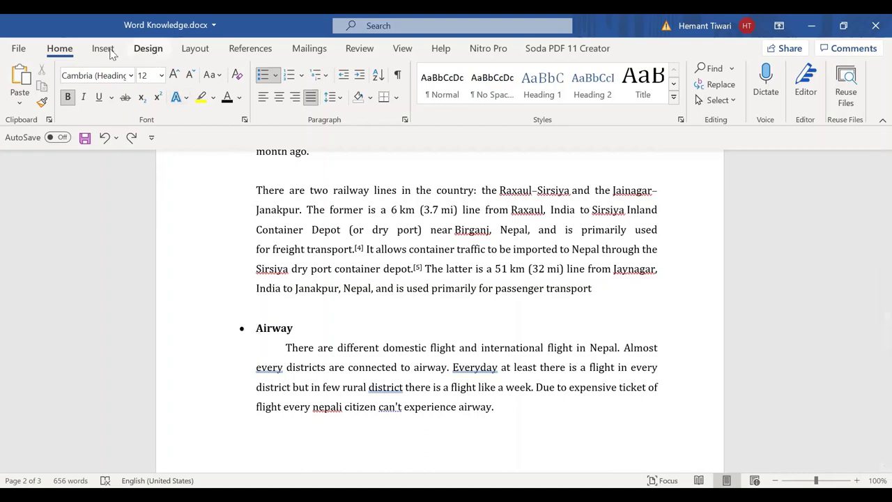
pyautogui.click(103, 50)
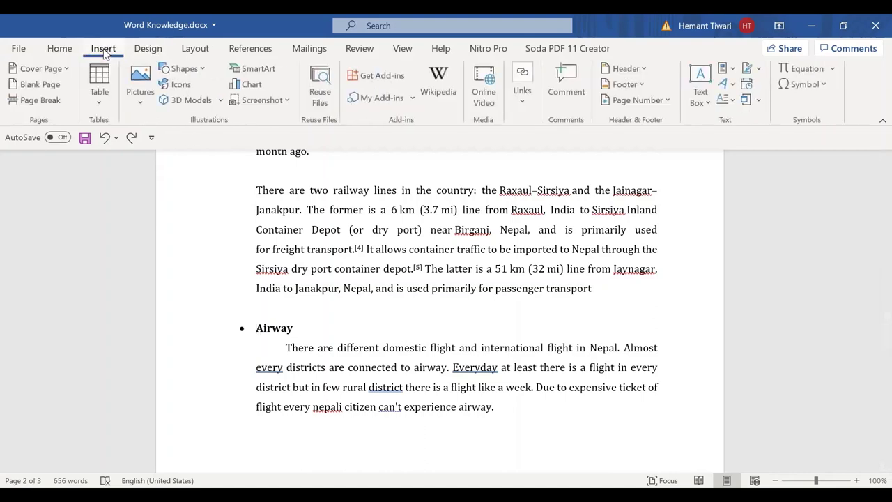
pyautogui.click(40, 101)
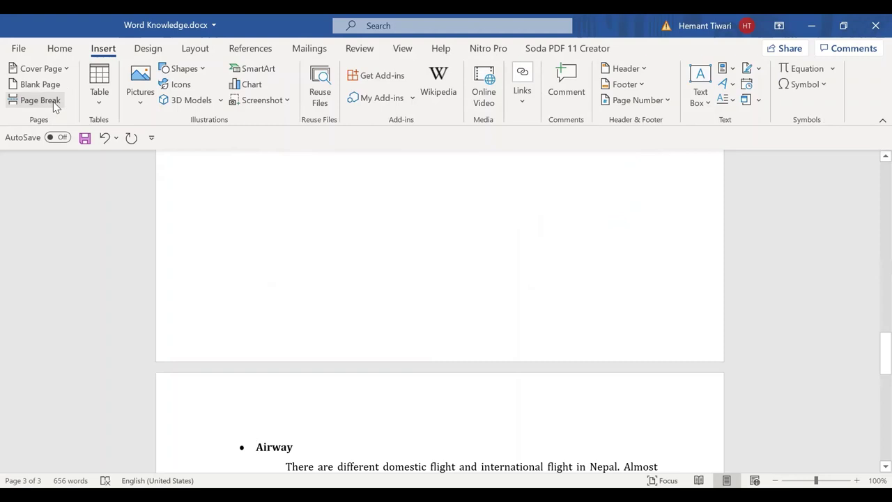
pyautogui.click(288, 168)
pyautogui.write('s')
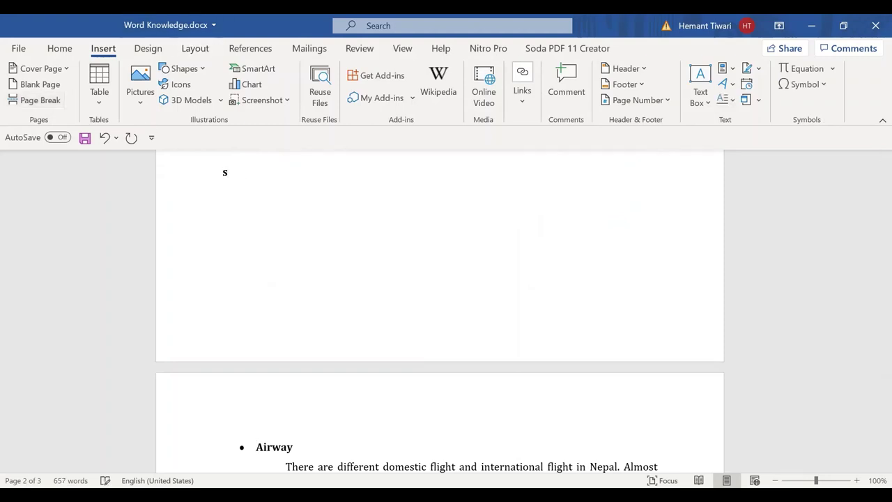
pyautogui.press('BackSpace')
pyautogui.press('Return')
pyautogui.press('Return')
pyautogui.press('Return')
pyautogui.press('Return')
pyautogui.hotkey('ctrl', 'Return')
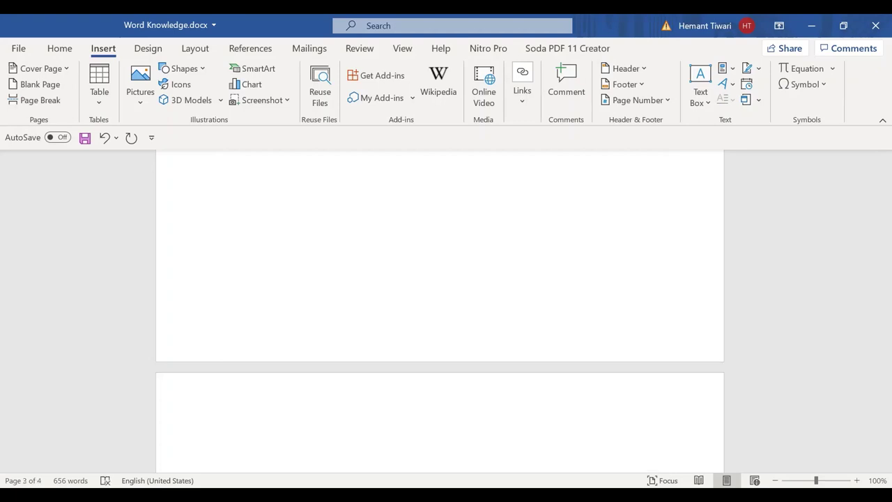
pyautogui.scroll(-3, 440, 311)
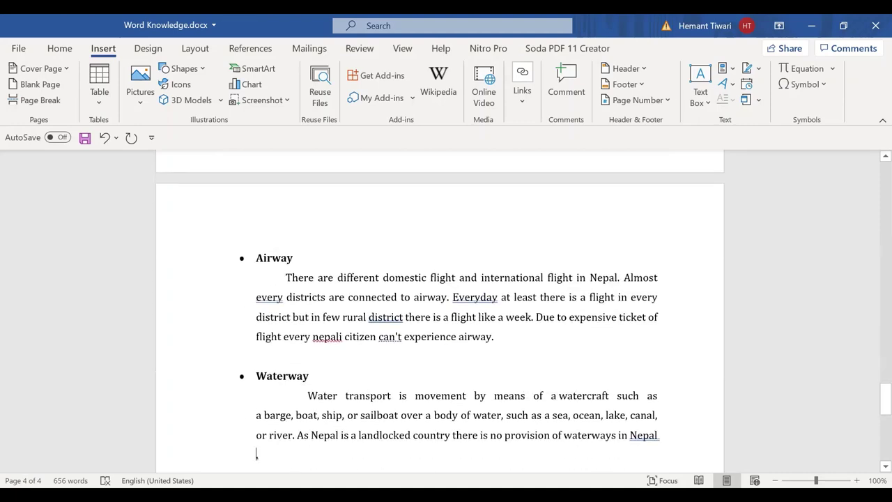
pyautogui.scroll(-2, 440, 312)
pyautogui.scroll(5, 440, 311)
pyautogui.scroll(5, 440, 312)
pyautogui.scroll(2, 439, 311)
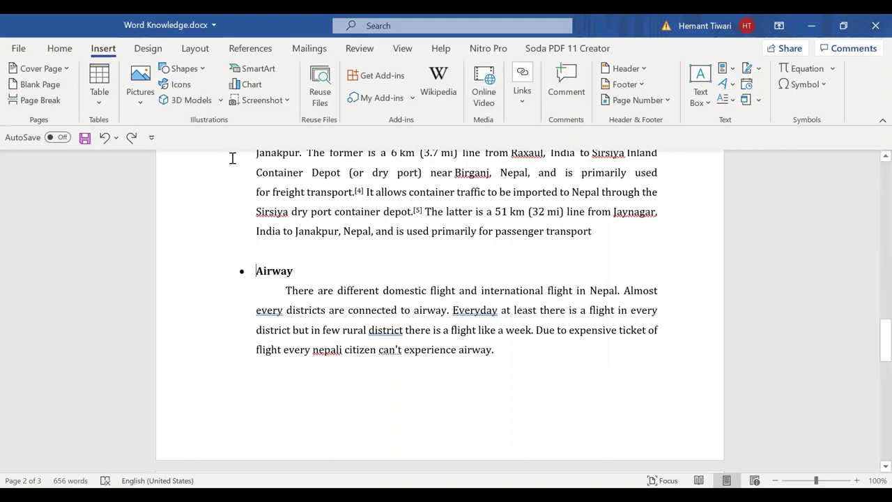
# Step: Open the Breaks menu on the Layout tab
pyautogui.click(197, 50)
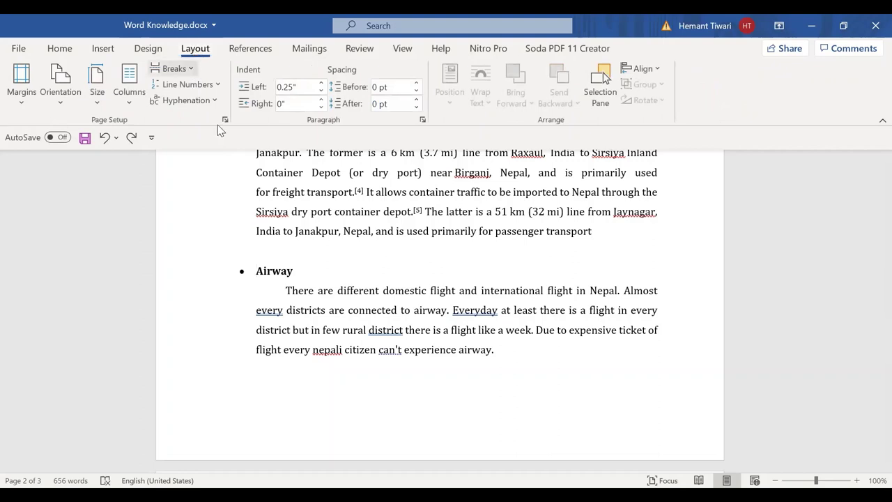
pyautogui.click(174, 68)
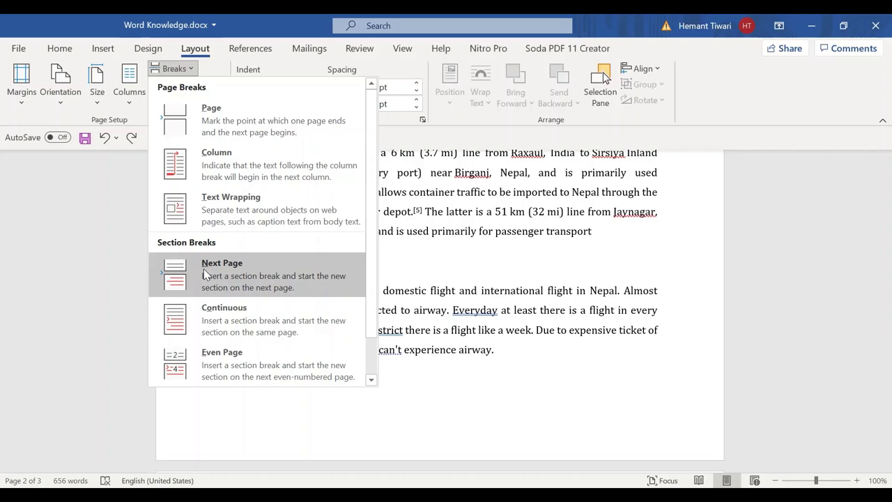
# Step: Close the Breaks menu without adding a break and move to the end of page 2's Roadway heading
pyautogui.click(430, 267)
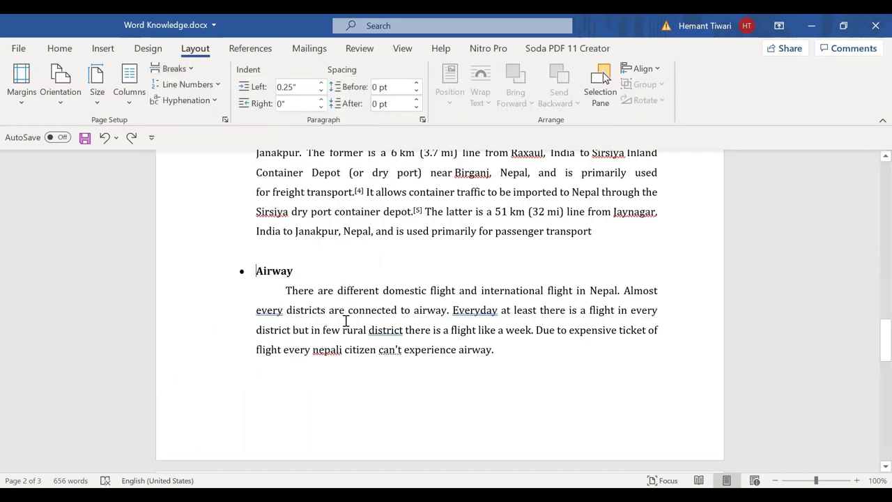
pyautogui.press('pageup')
pyautogui.press('pageup')
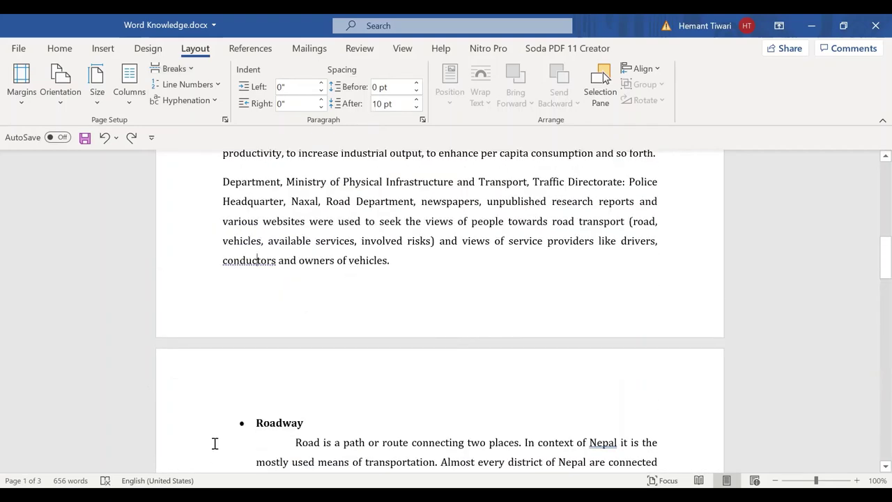
pyautogui.press('Down')
pyautogui.press('End')
pyautogui.click(60, 48)
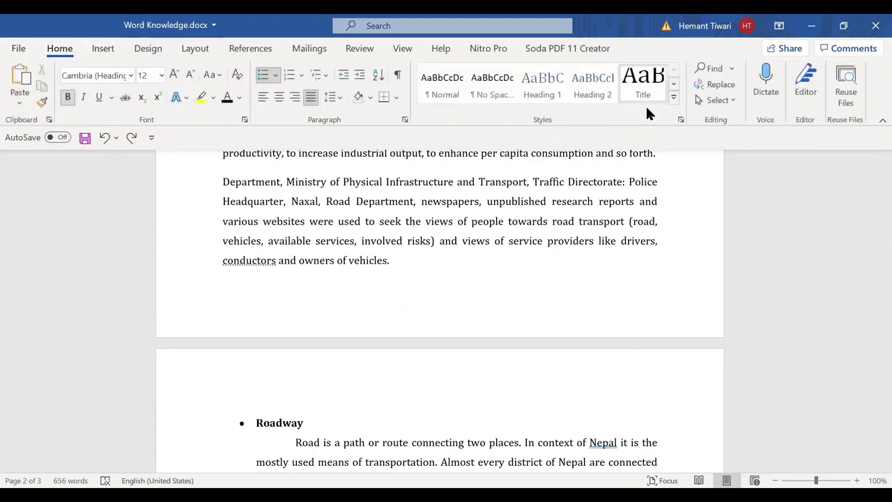
# Step: Open the page header and type 'Assignment by' followed by the author's name, correcting typos
pyautogui.click(103, 48)
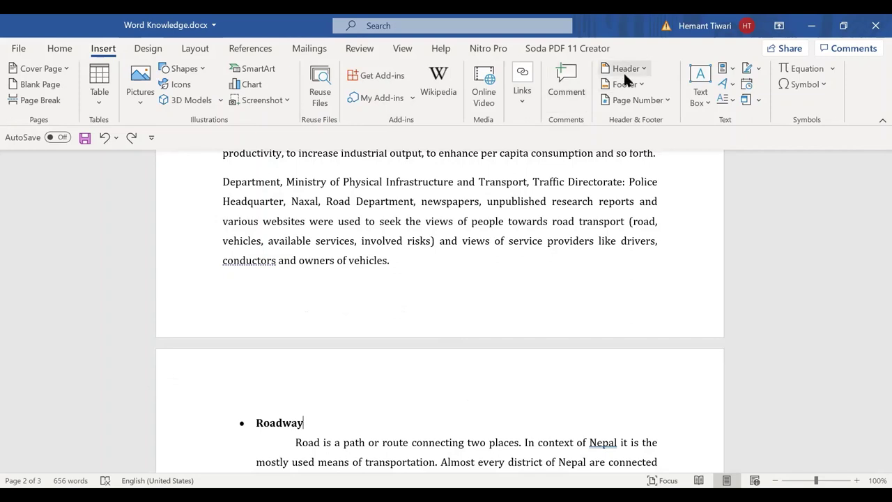
pyautogui.doubleClick(302, 372)
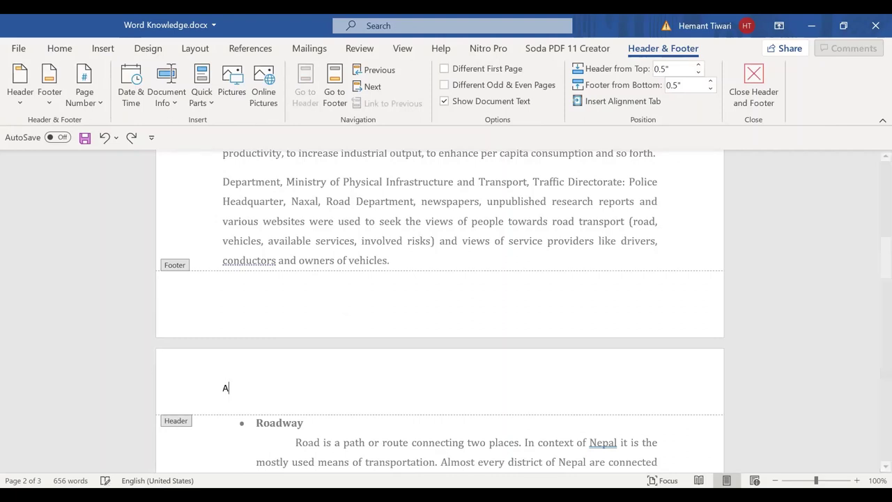
pyautogui.write('Assigne')
pyautogui.press('BackSpace')
pyautogui.write('men')
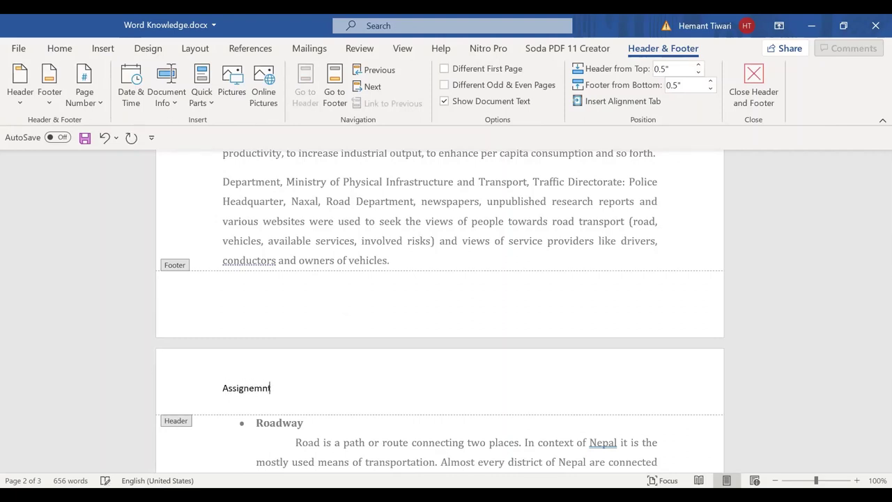
pyautogui.write('t by Hemant')
pyautogui.write(' Tue')
pyautogui.press('BackSpace')
pyautogui.write('iwari')
pyautogui.press('Left')
pyautogui.press('Left')
pyautogui.press('Left')
pyautogui.press('Left')
pyautogui.press('Left')
pyautogui.press('Left')
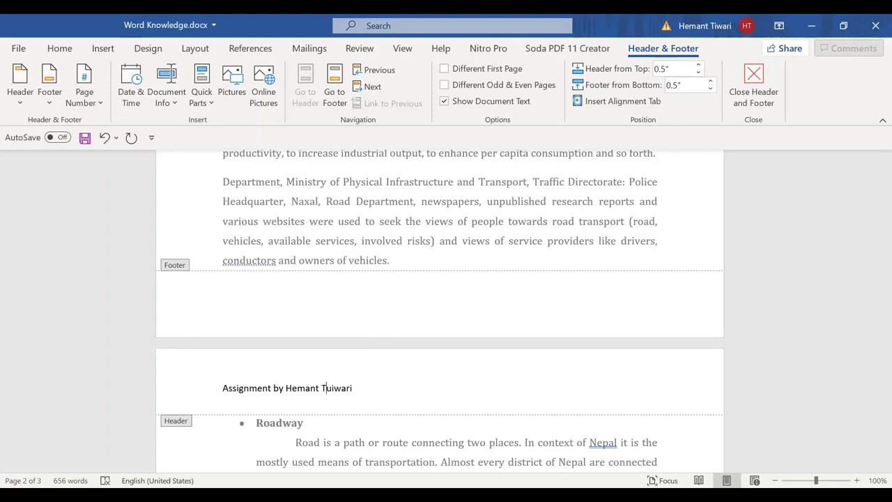
pyautogui.press('Delete')
pyautogui.press('Left')
pyautogui.press('Left')
# Step: Make the whole header line italic and return to the body text
pyautogui.hotkey('ctrl', 'a')
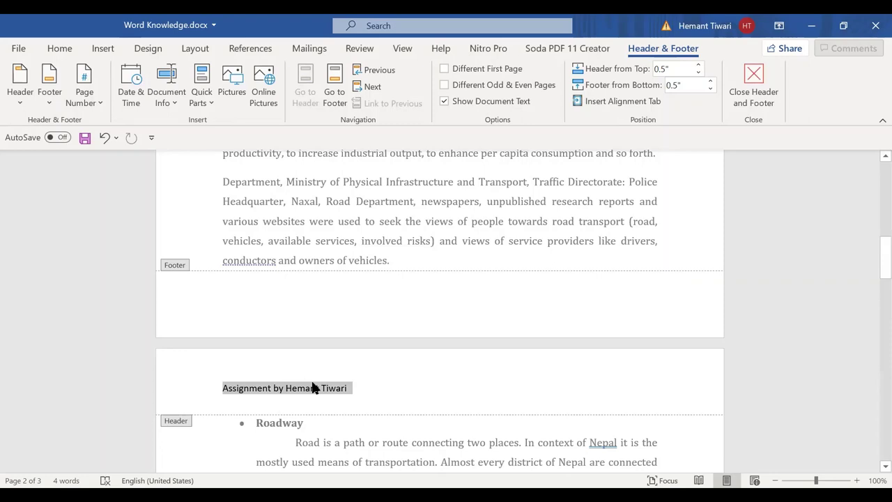
pyautogui.click(59, 48)
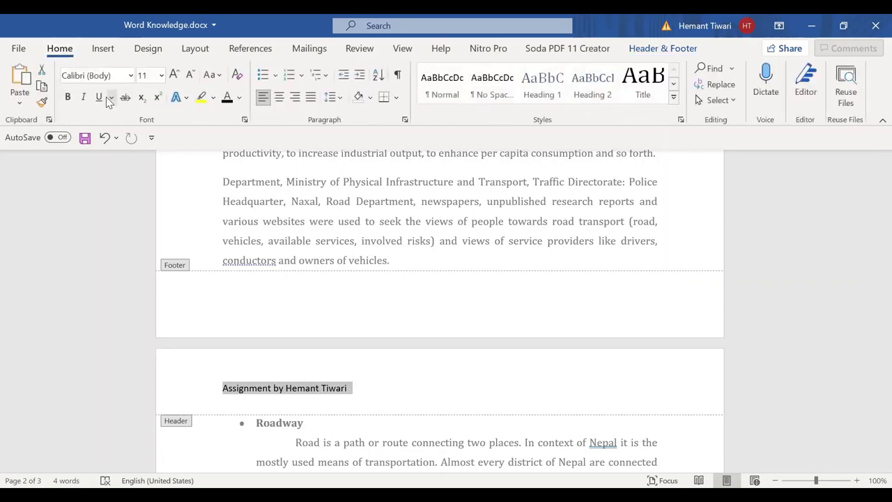
pyautogui.click(84, 97)
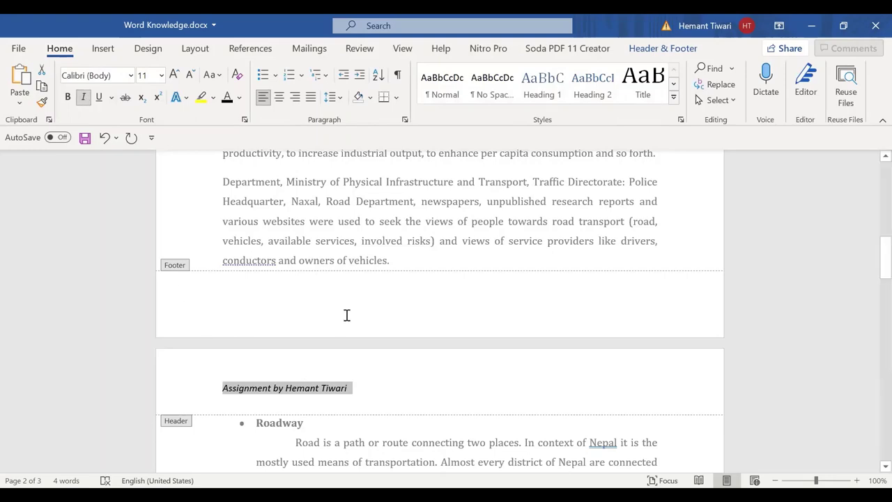
pyautogui.doubleClick(339, 254)
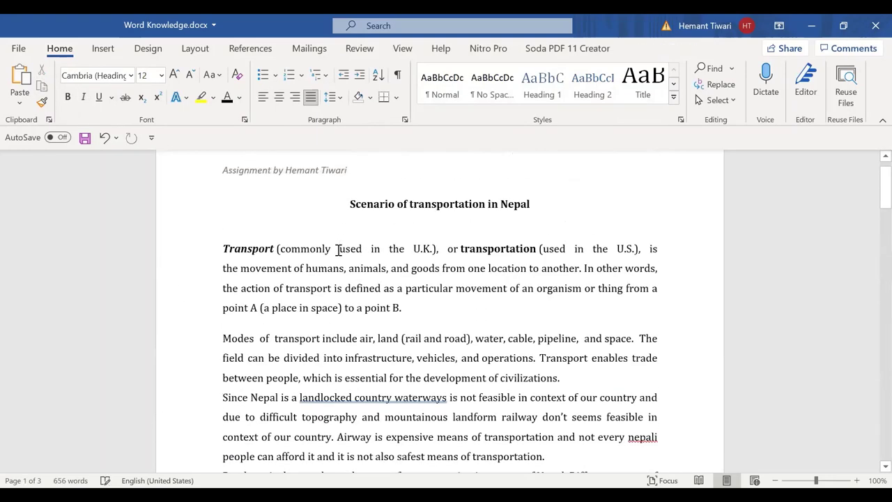
pyautogui.scroll(-10, 339, 249)
pyautogui.scroll(-5, 337, 249)
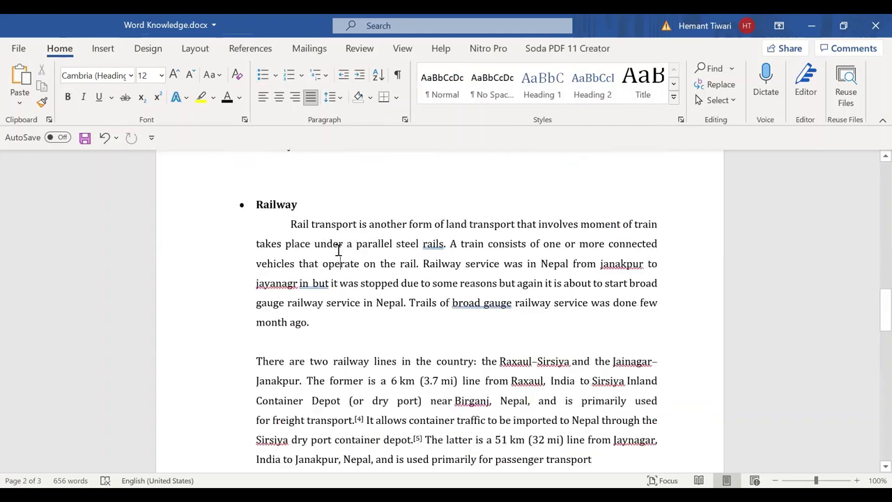
pyautogui.scroll(5, 337, 249)
pyautogui.scroll(5, 338, 250)
pyautogui.scroll(5, 337, 249)
pyautogui.press('Up')
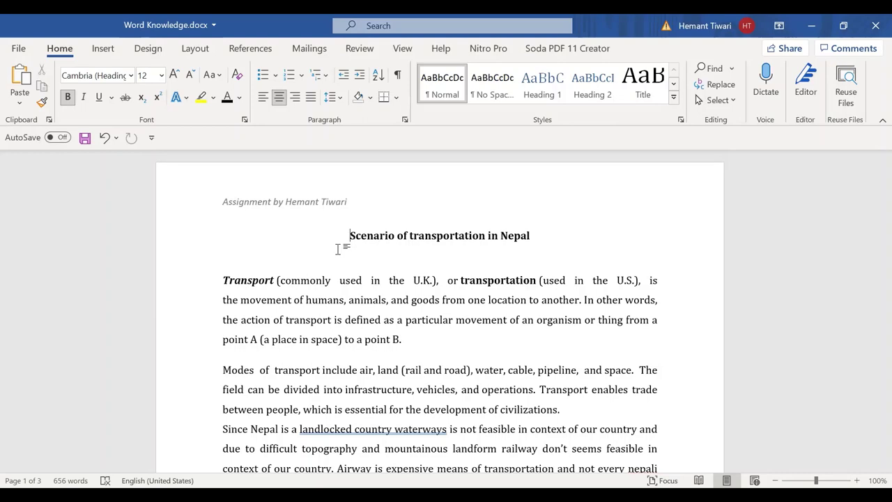
pyautogui.press('pagedown')
pyautogui.press('pagedown')
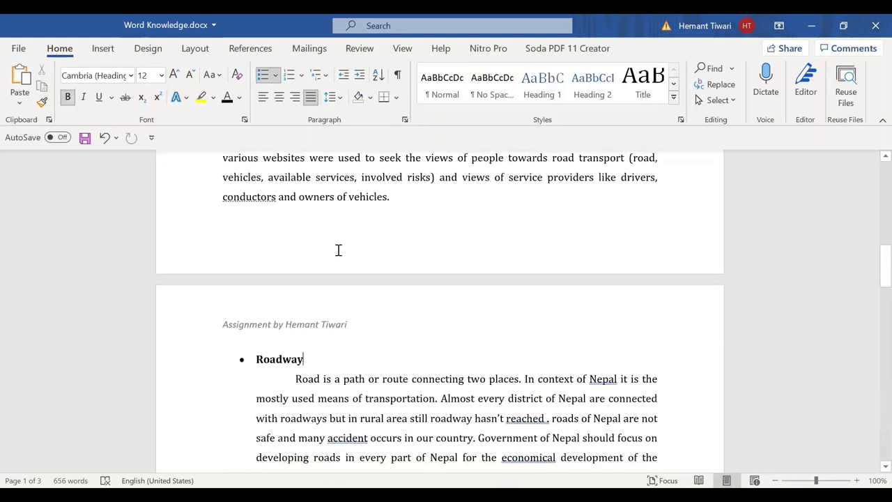
# Step: Insert a plain right-aligned page number at the bottom of the page, then leave the footer
pyautogui.doubleClick(385, 247)
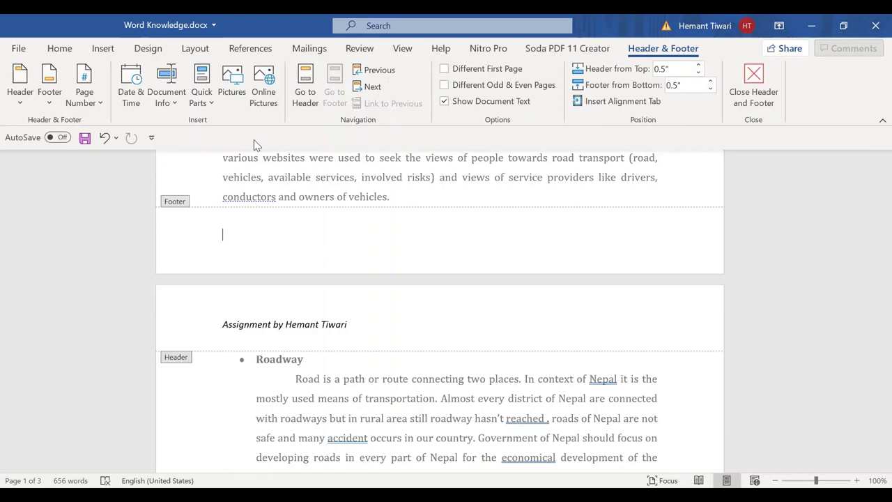
pyautogui.click(102, 48)
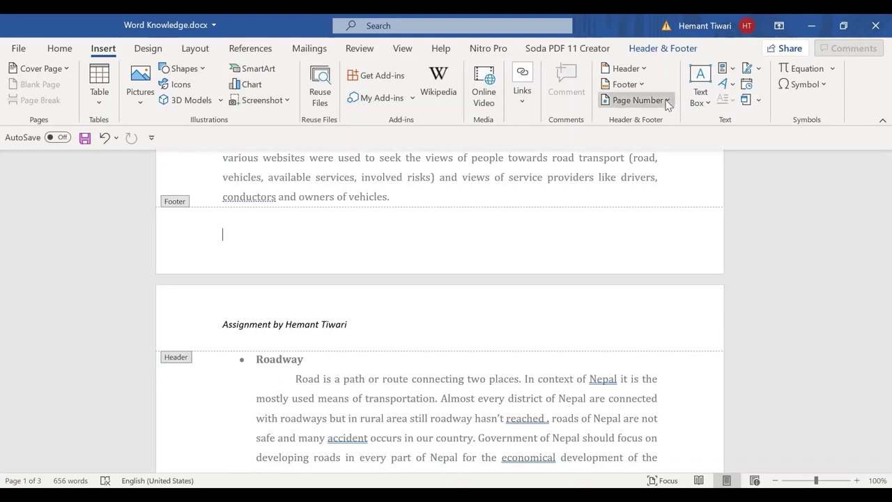
pyautogui.click(667, 102)
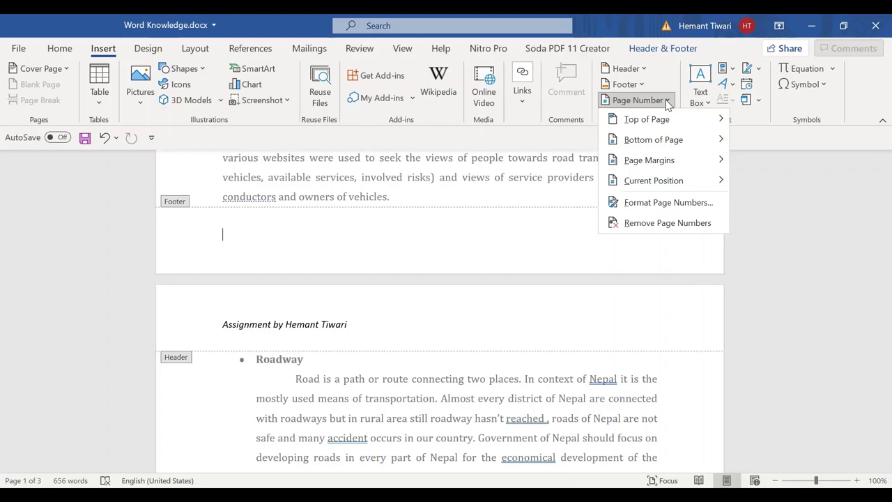
pyautogui.click(654, 141)
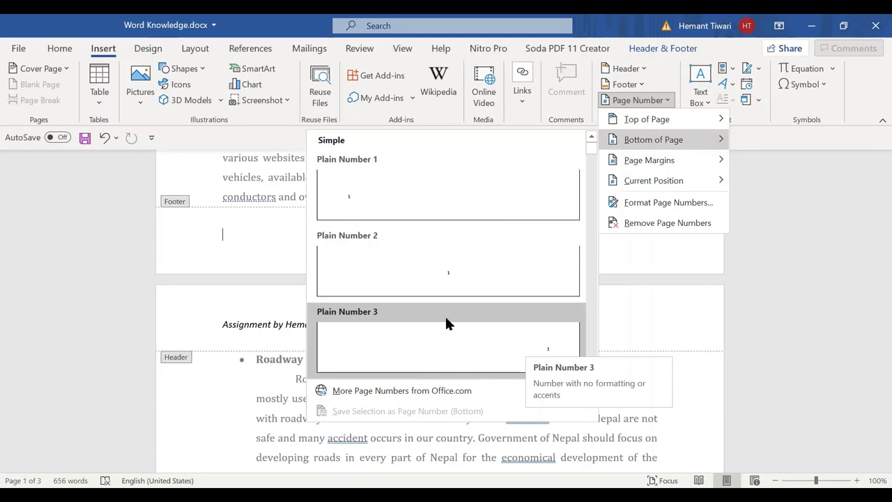
pyautogui.click(388, 346)
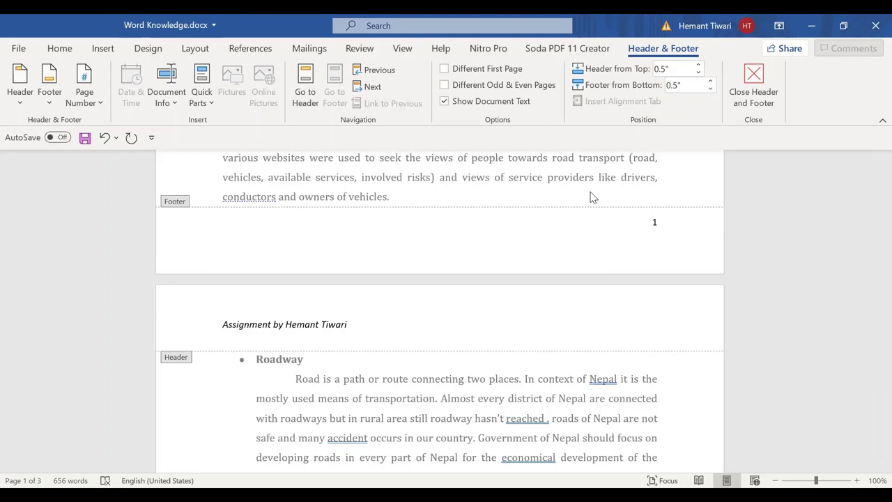
pyautogui.doubleClick(433, 179)
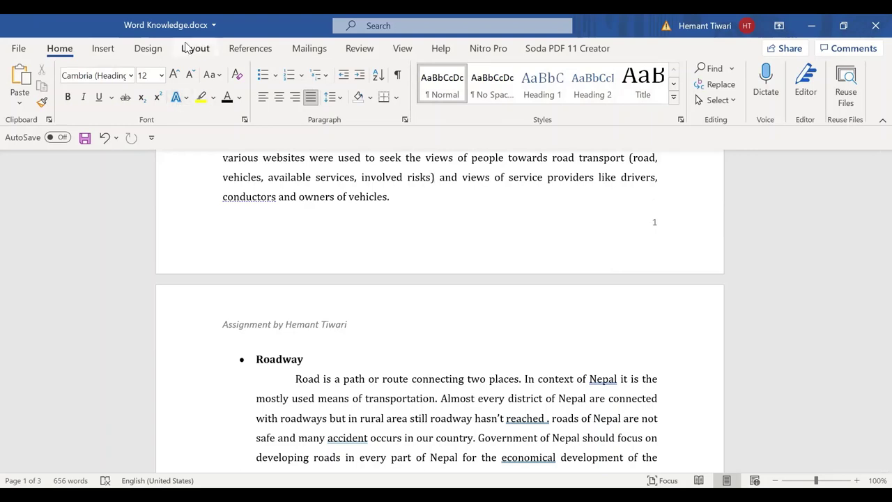
# Step: Switch the pages to landscape orientation, then undo it so the document stays portrait
pyautogui.click(182, 50)
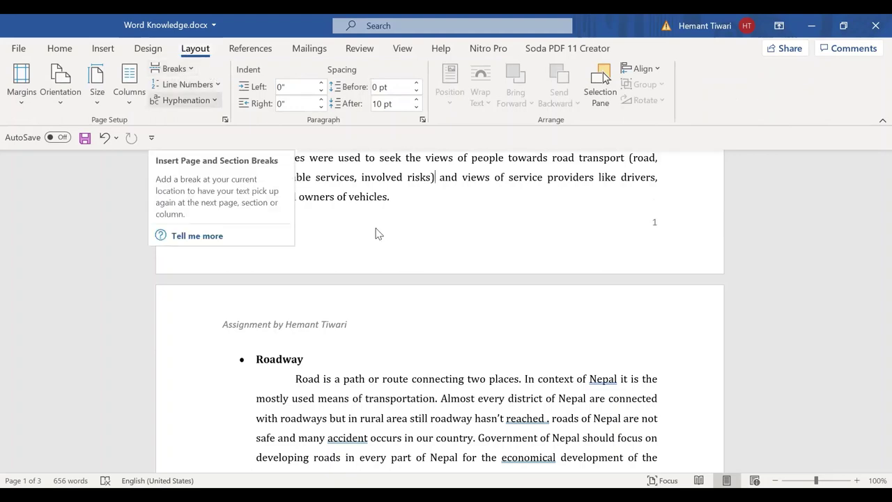
pyautogui.click(369, 202)
pyautogui.press('pageup')
pyautogui.scroll(2, 369, 213)
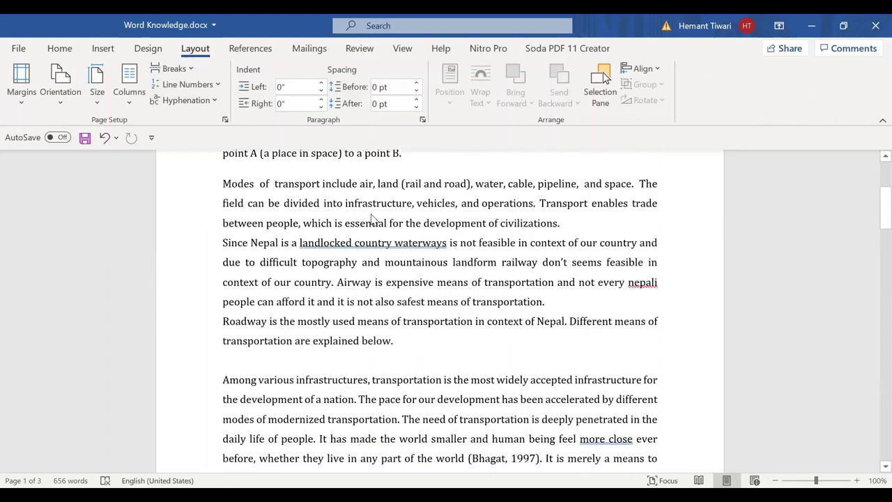
pyautogui.scroll(1, 369, 213)
pyautogui.scroll(-3, 367, 213)
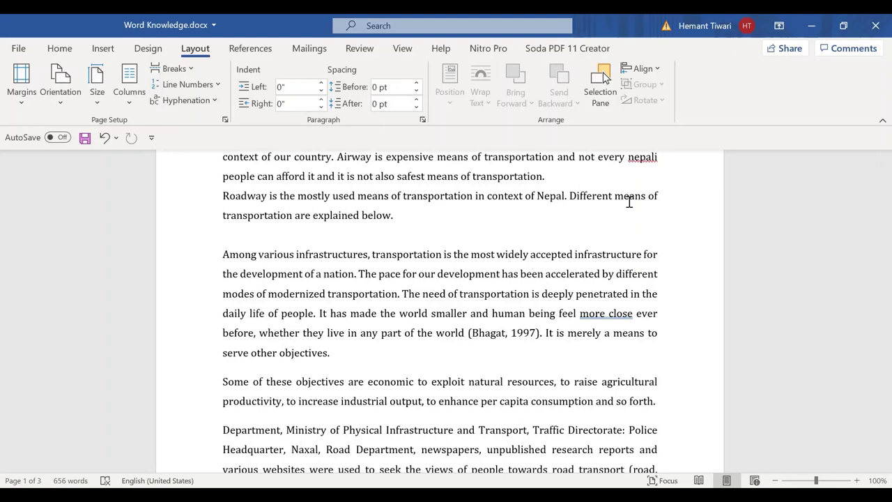
pyautogui.click(61, 105)
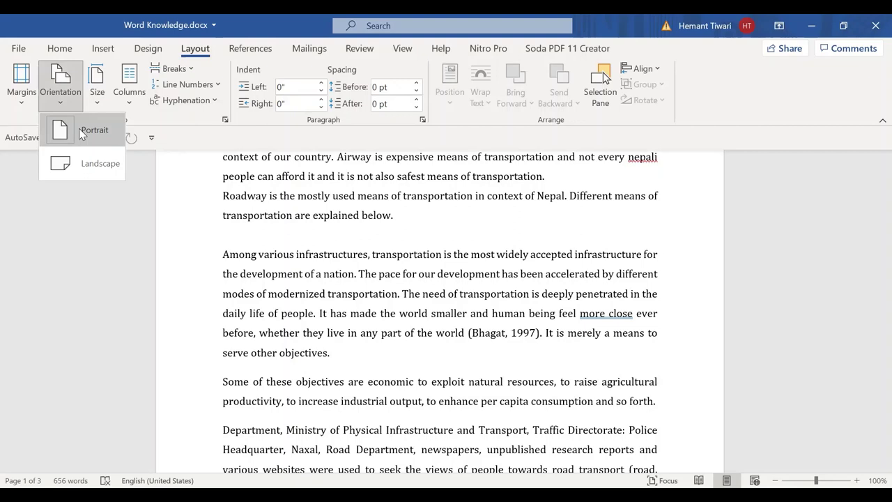
pyautogui.click(82, 164)
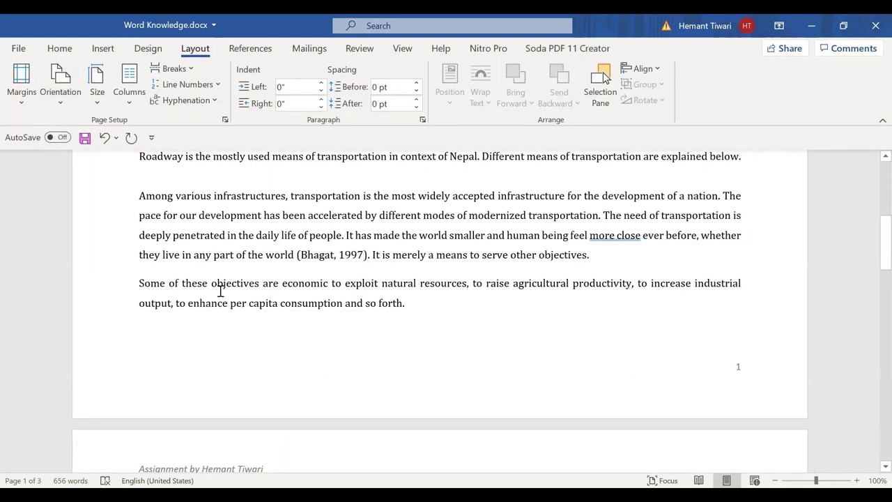
pyautogui.hotkey('ctrl', 'Home')
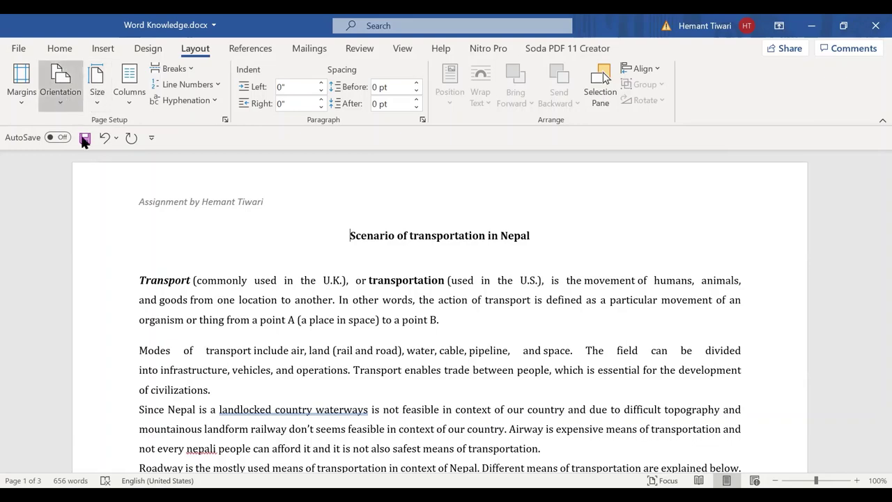
pyautogui.hotkey('ctrl', 'z')
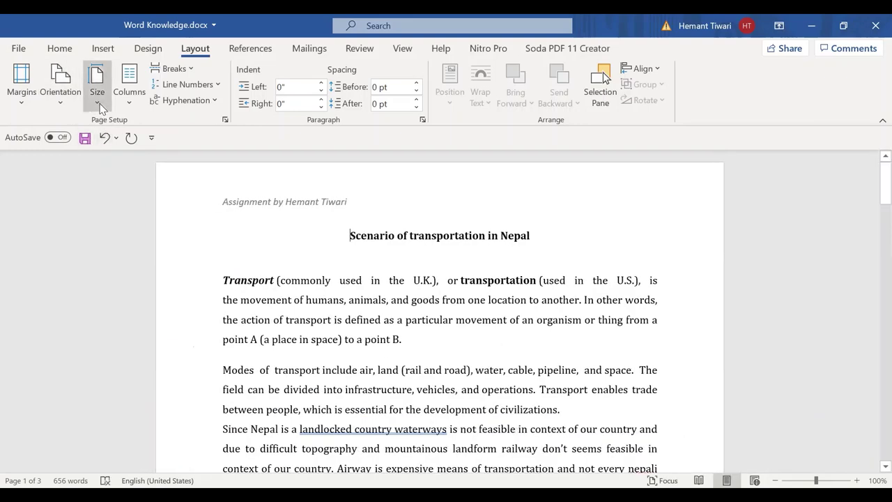
# Step: Pick A4 from the list of paper sizes
pyautogui.click(99, 105)
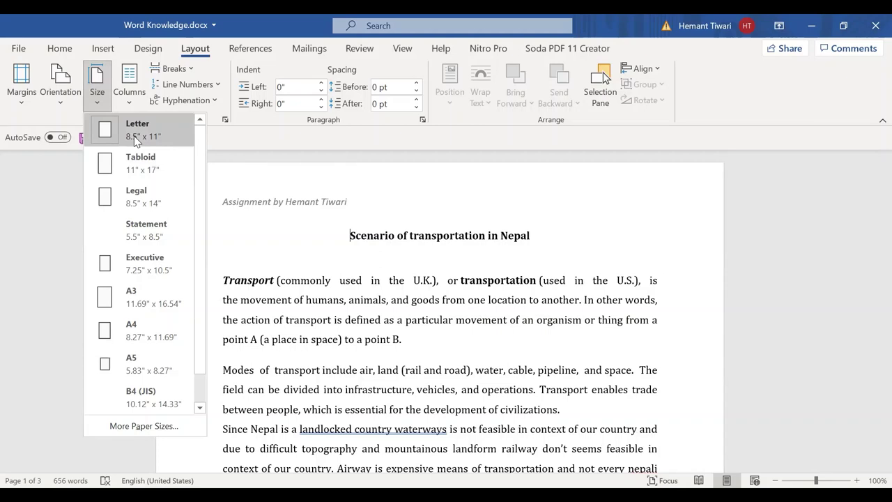
pyautogui.press('Down')
pyautogui.press('Down')
pyautogui.press('Down')
pyautogui.press('Down')
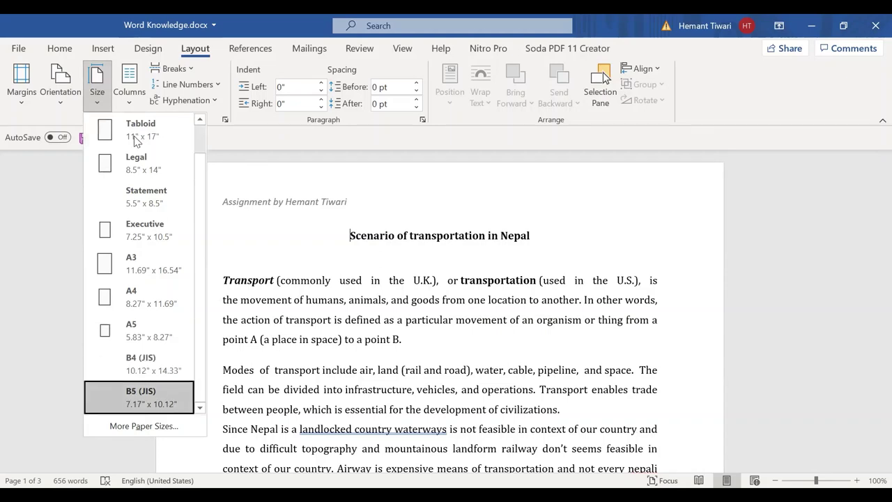
pyautogui.press('Down')
pyautogui.press('Up')
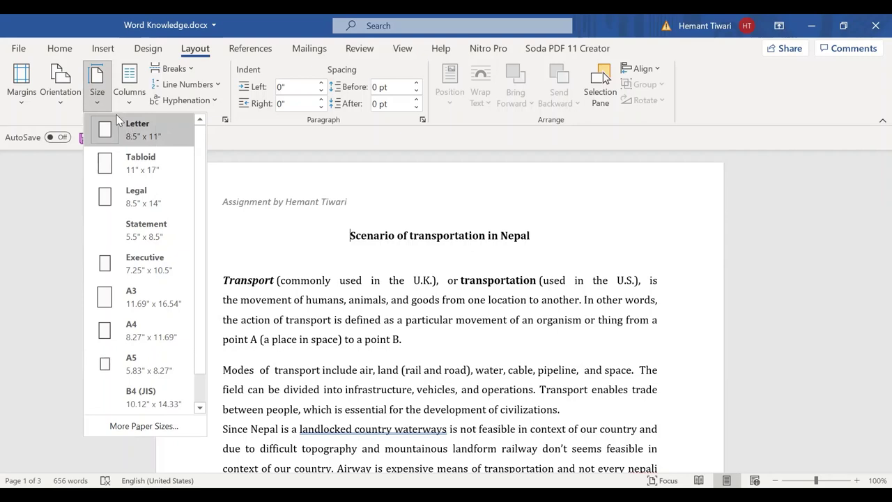
pyautogui.click(138, 331)
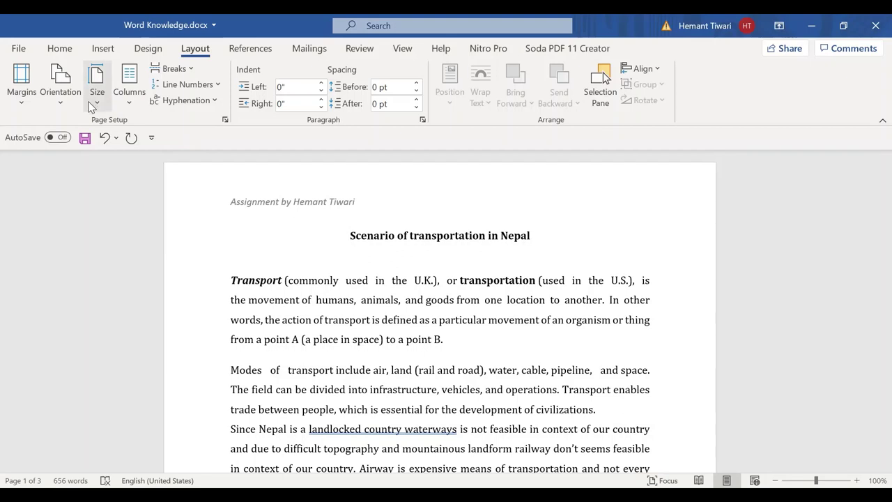
# Step: Apply the Normal 1-inch margin preset
pyautogui.click(20, 104)
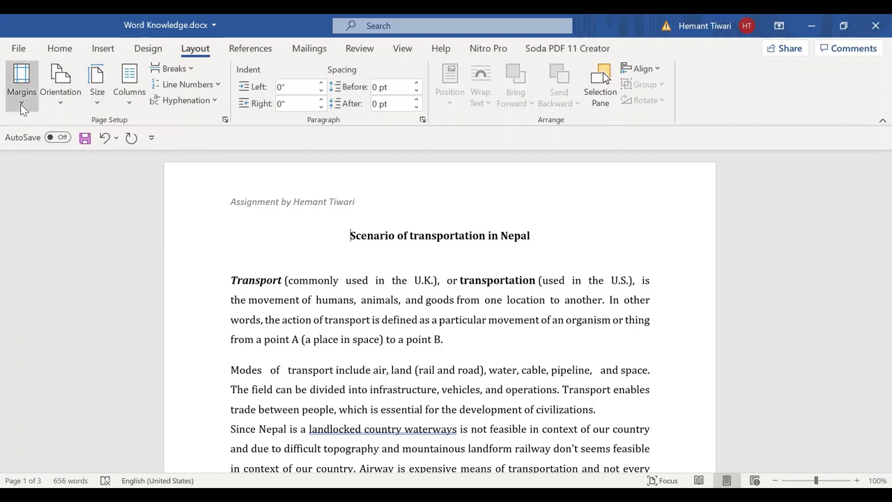
pyautogui.click(420, 178)
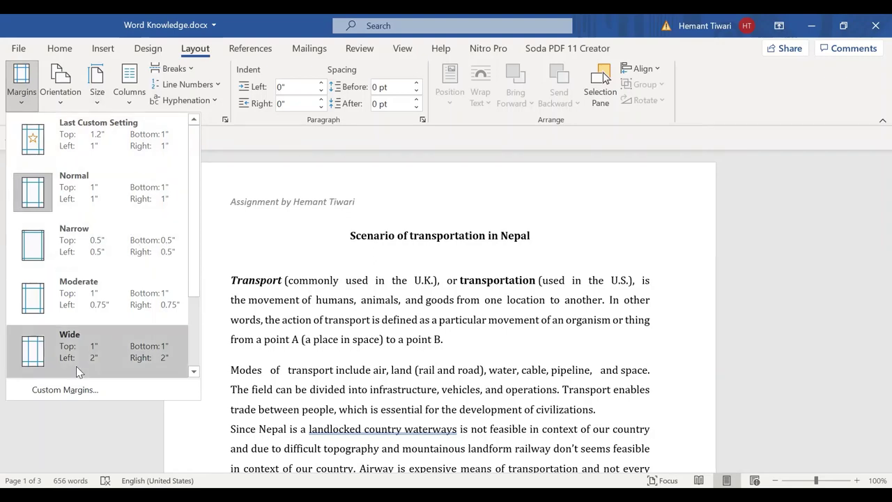
pyautogui.click(78, 184)
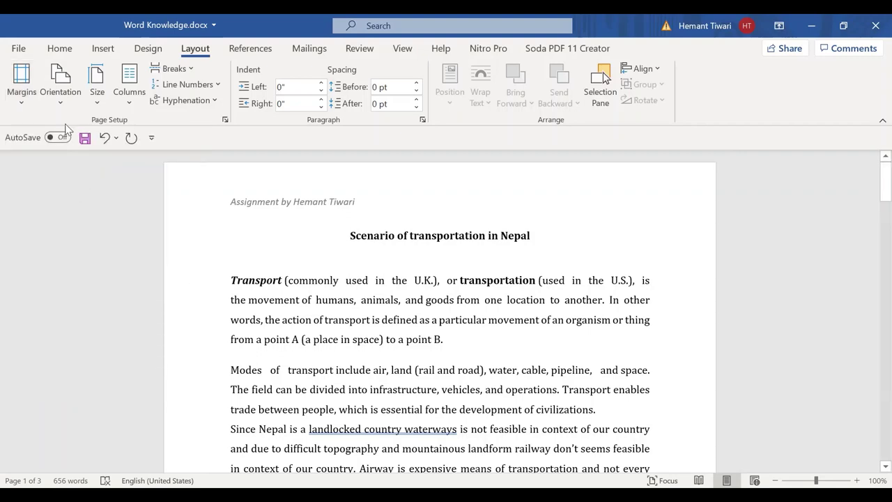
# Step: Set the left margin to 1.2 inches in Custom Margins and confirm
pyautogui.click(22, 104)
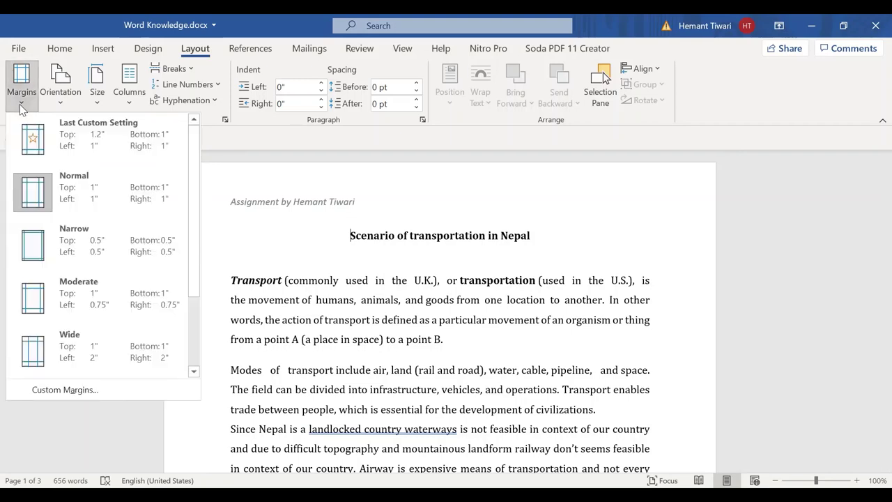
pyautogui.click(64, 390)
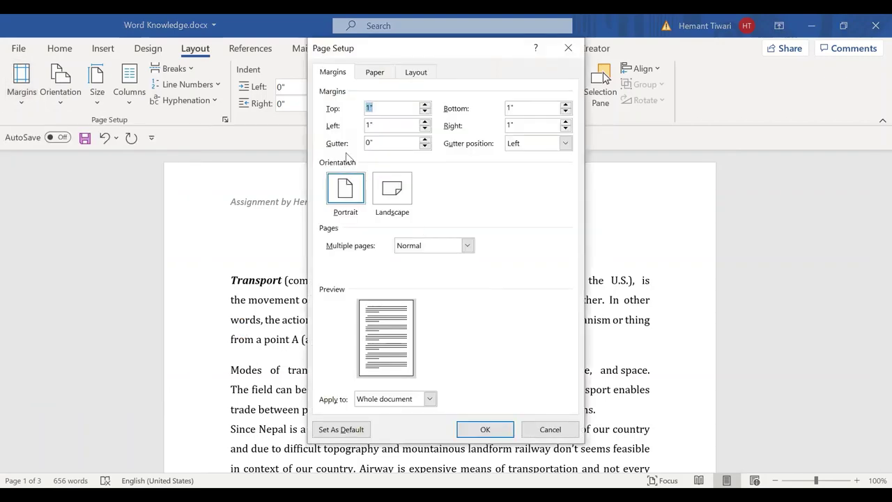
pyautogui.press('Tab')
pyautogui.click(425, 122)
pyautogui.click(425, 122)
pyautogui.click(478, 333)
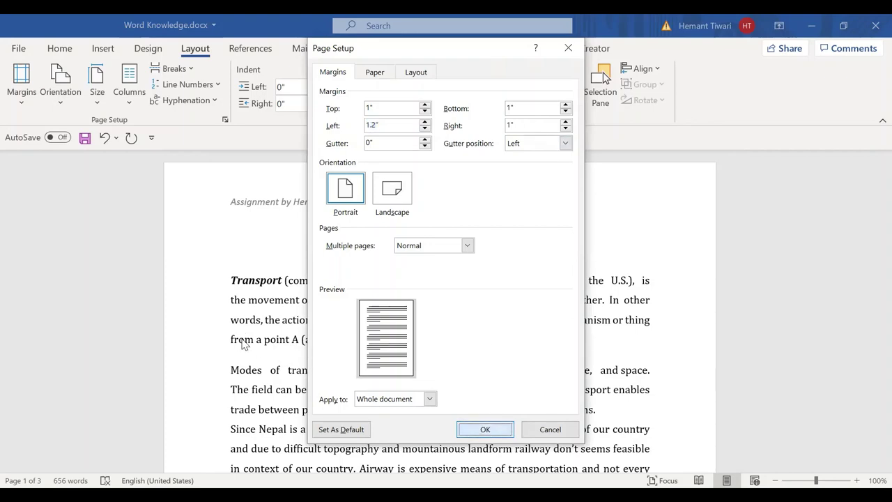
pyautogui.press('Return')
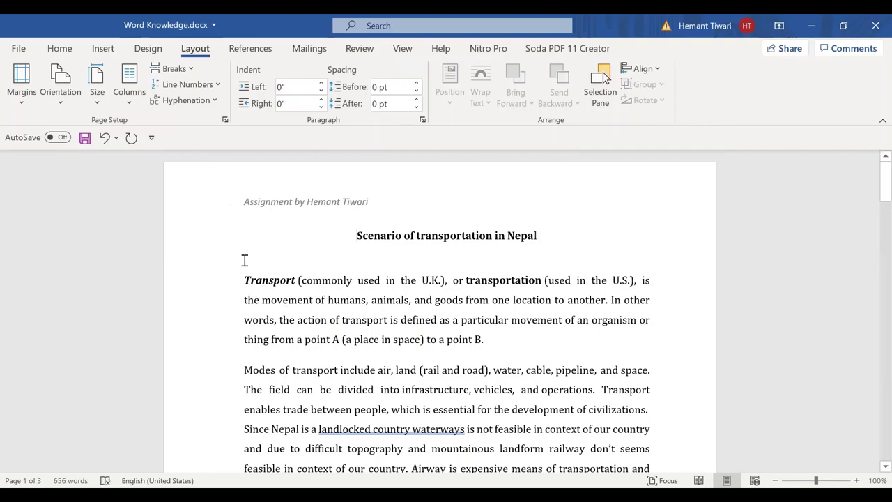
# Step: Reopen the margin presets to verify the change, then move down one screen
pyautogui.click(22, 104)
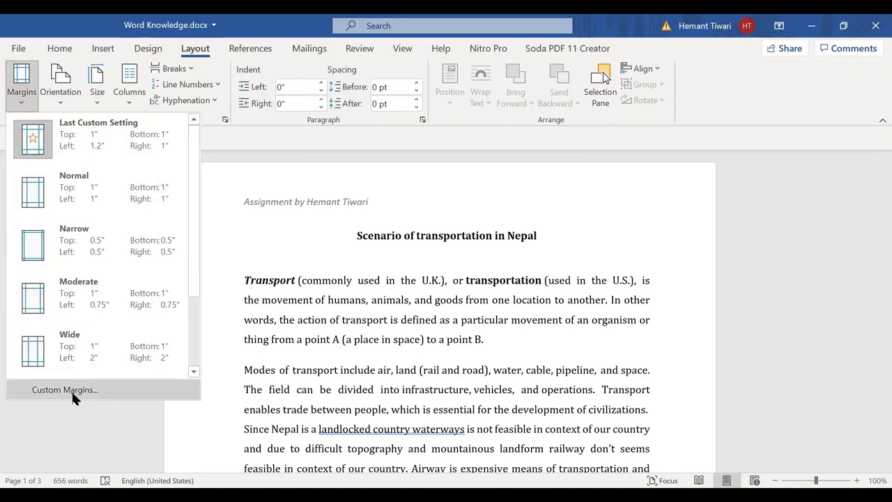
pyautogui.click(416, 338)
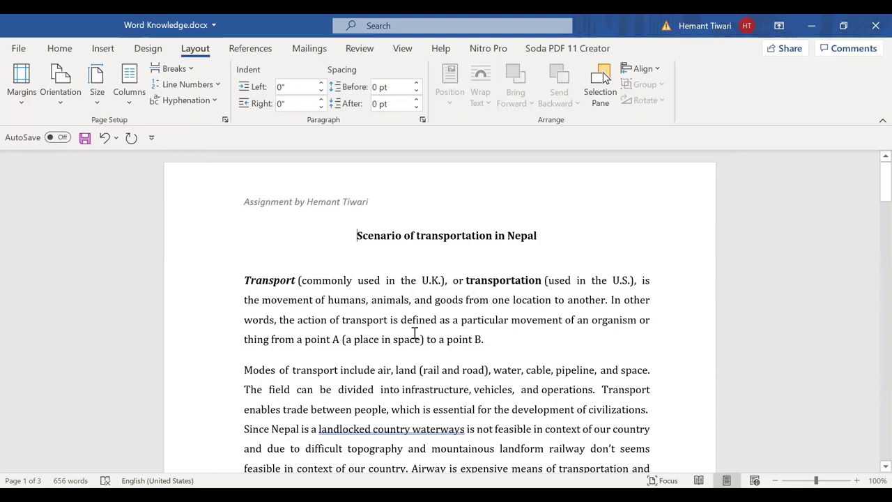
pyautogui.press('pagedown')
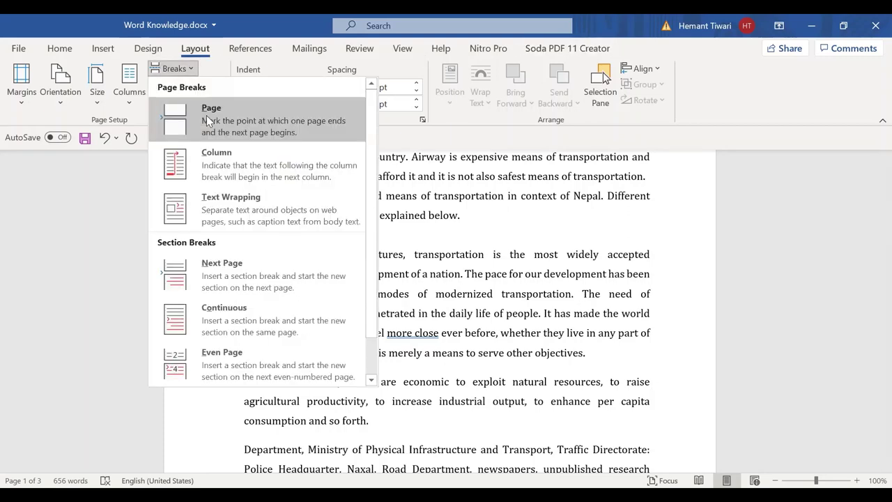
pyautogui.click(104, 52)
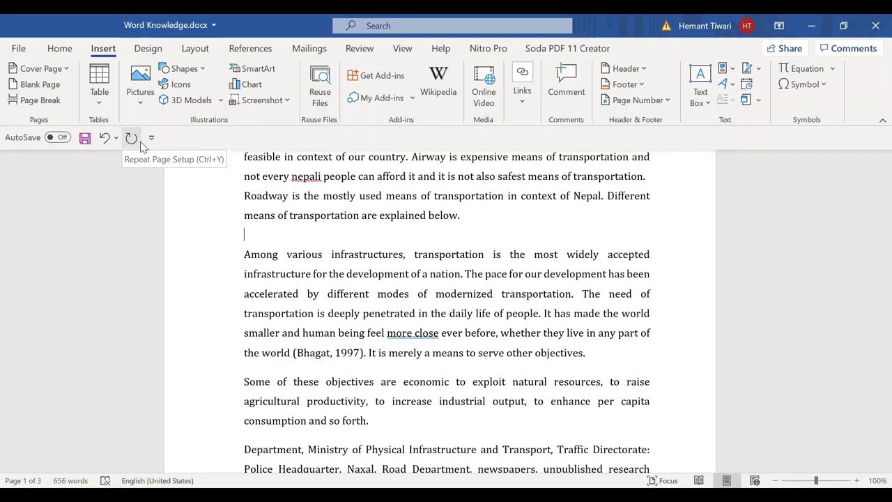
pyautogui.click(193, 49)
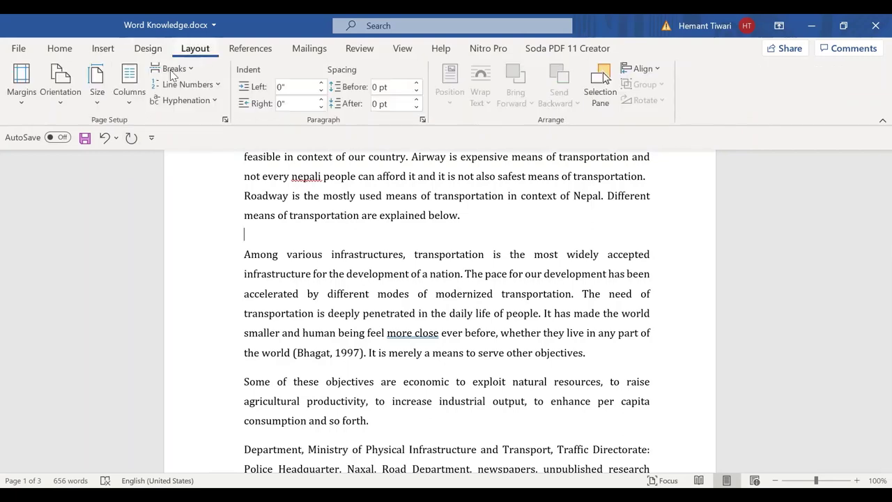
pyautogui.click(187, 67)
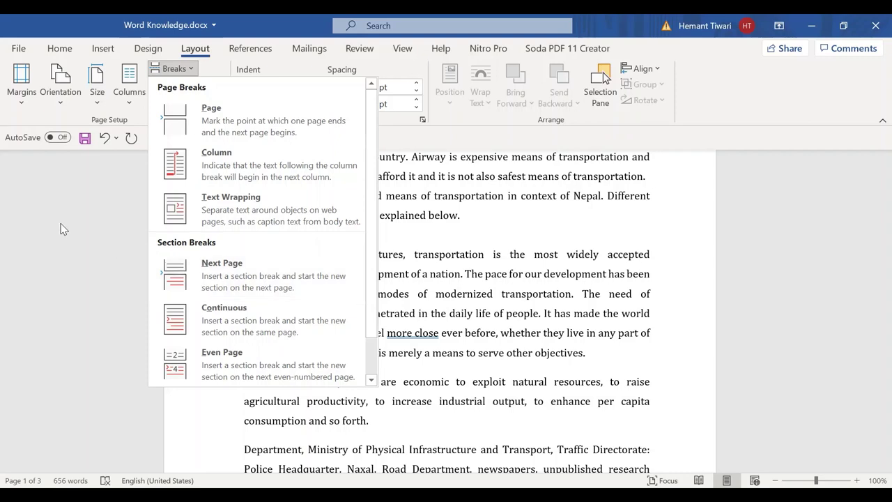
pyautogui.click(28, 129)
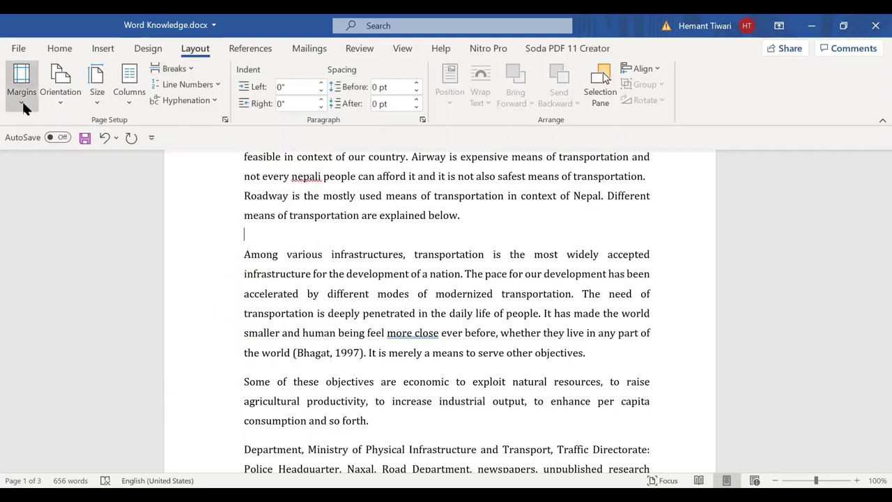
pyautogui.click(23, 105)
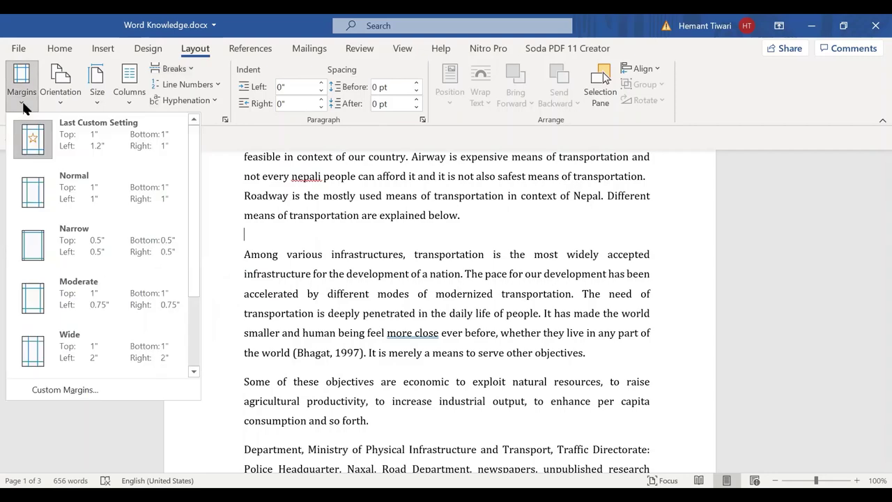